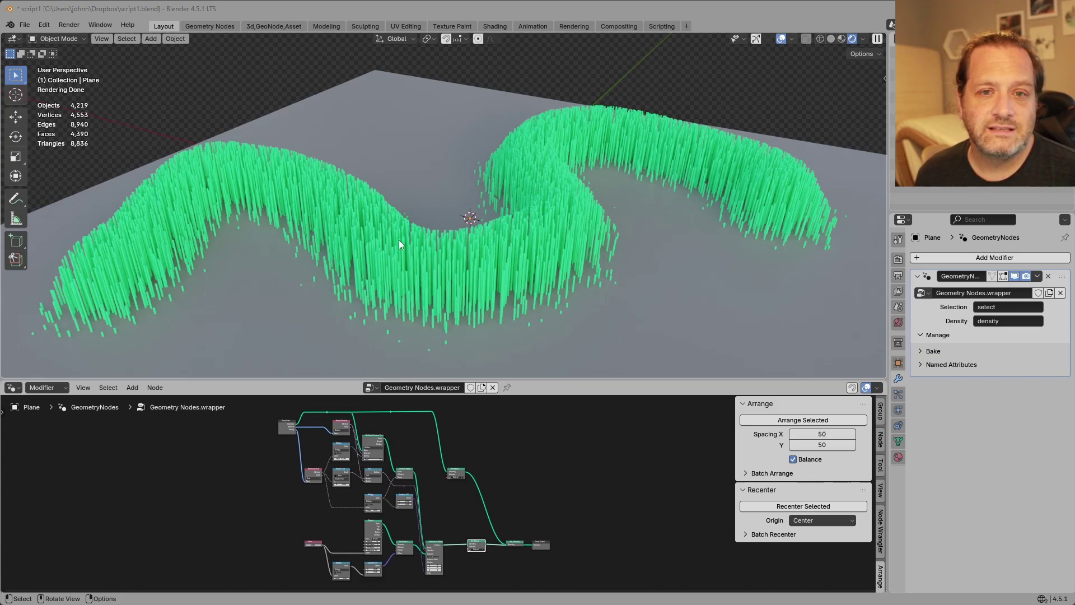
Step: In wireframe top view, enter Edit Mode and box-select the band of faces across the plane's middle
{"action": "scroll", "coordinate": [651, 278], "scroll_direction": "down", "scroll_amount": 2}
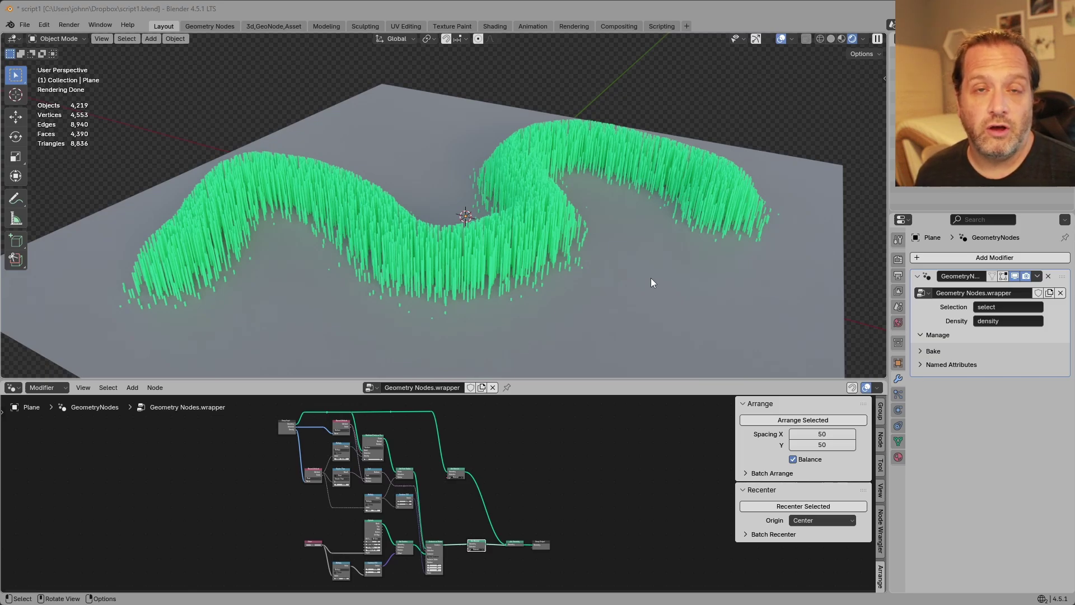
{"action": "left_click", "coordinate": [820, 38]}
{"action": "key", "text": "KP_7"}
{"action": "scroll", "coordinate": [631, 201], "scroll_direction": "down", "scroll_amount": 2}
{"action": "key", "text": "Tab"}
{"action": "left_click_drag", "start_coordinate": [712, 172], "coordinate": [238, 249]}
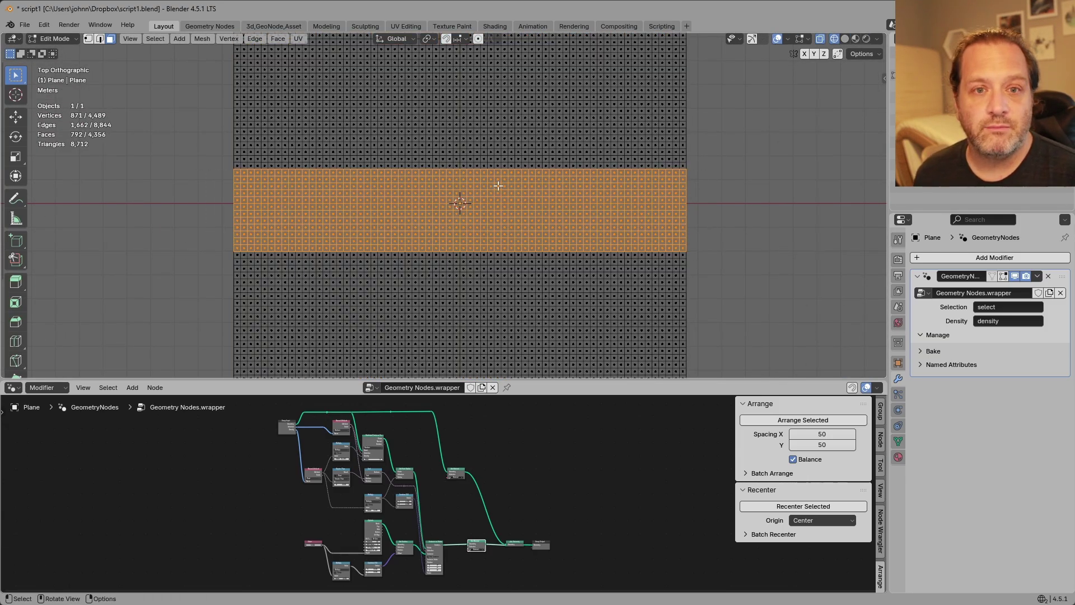
Step: Apply Set Attribute to the middle faces, then return to object mode with rendered shading
{"action": "key", "text": "F3"}
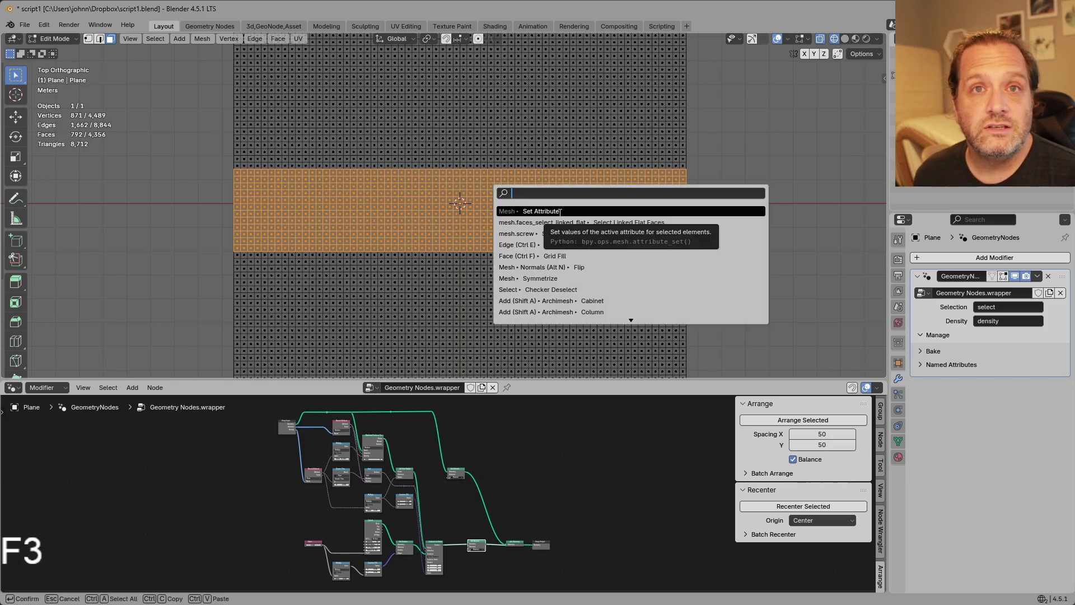
{"action": "type", "text": "set a"}
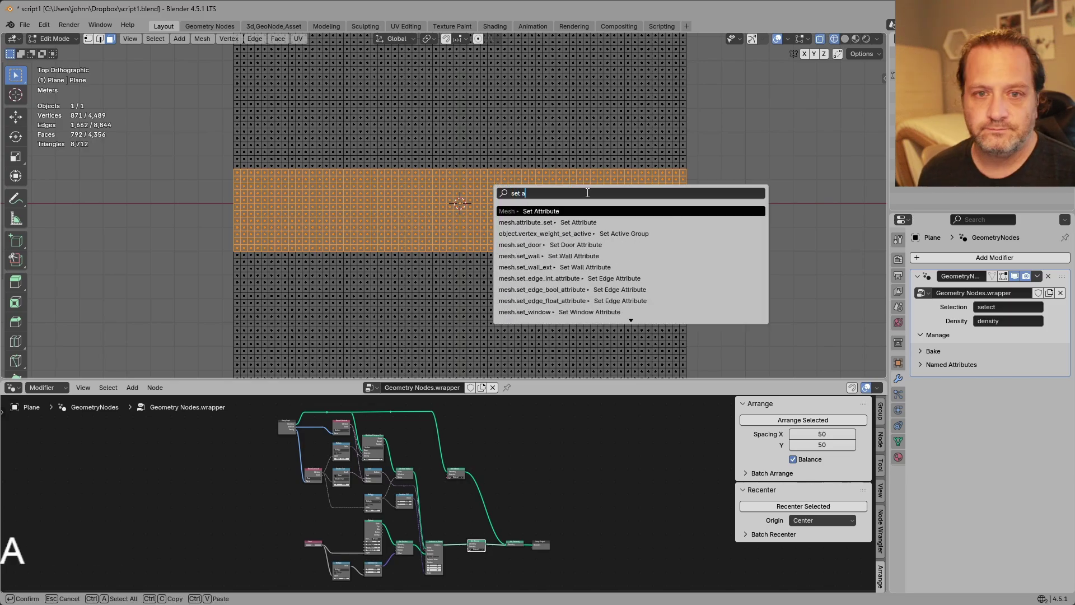
{"action": "key", "text": "Return"}
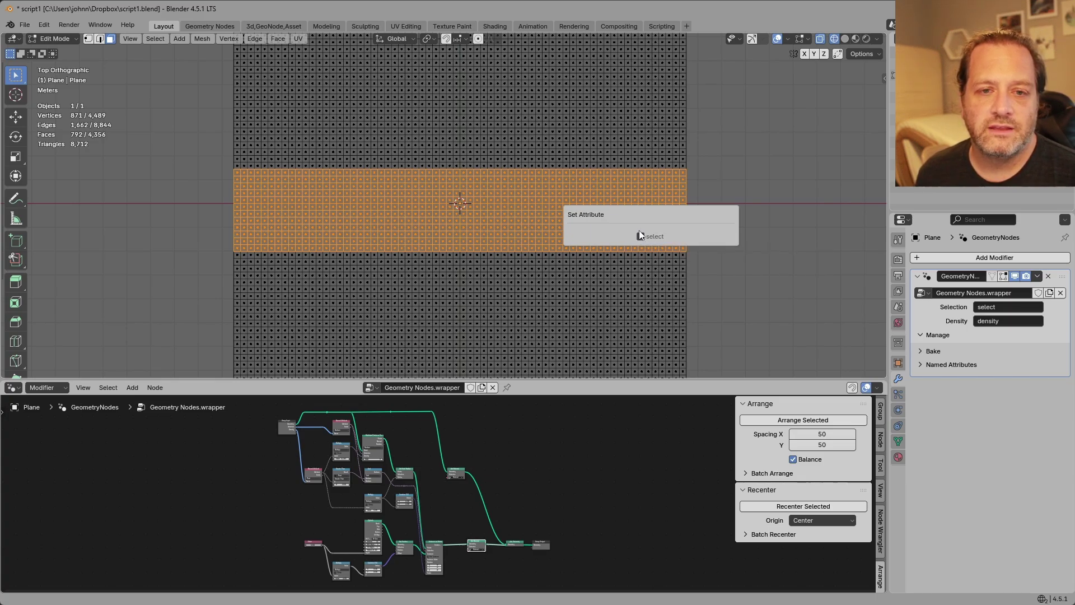
{"action": "left_click", "coordinate": [867, 39]}
{"action": "key", "text": "Tab"}
{"action": "mouse_move", "coordinate": [550, 170]}
{"action": "middle_mouse_down"}
{"action": "mouse_move", "coordinate": [539, 166]}
{"action": "mouse_move", "coordinate": [506, 203]}
{"action": "mouse_move", "coordinate": [476, 213]}
{"action": "middle_mouse_up"}
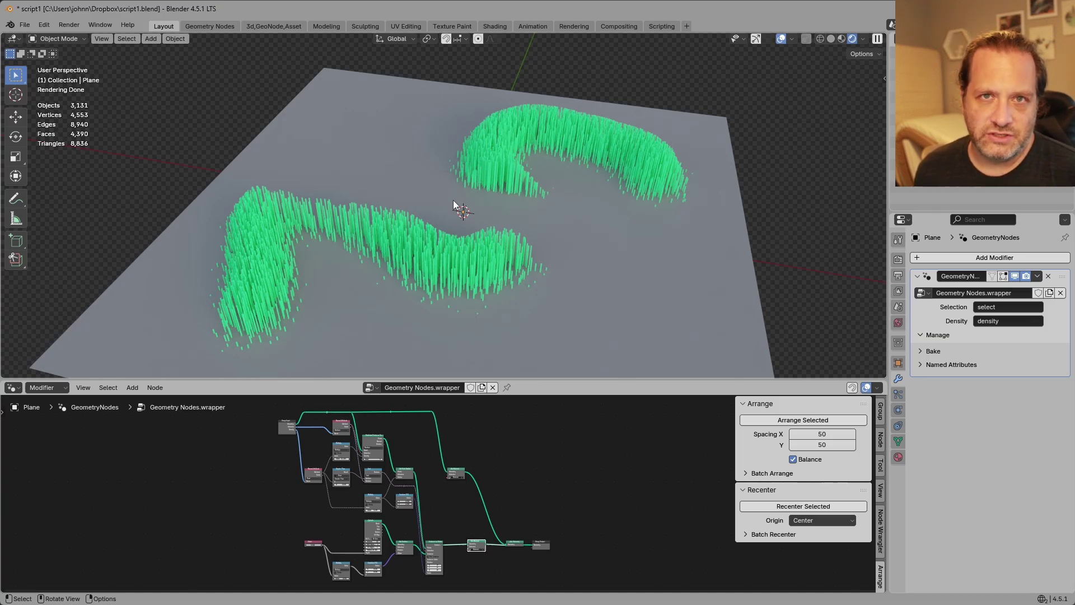
Step: Add a new grid mesh beside the grassy plane and scale it up
{"action": "middle_click_drag", "start_coordinate": [452, 200], "coordinate": [400, 219]}
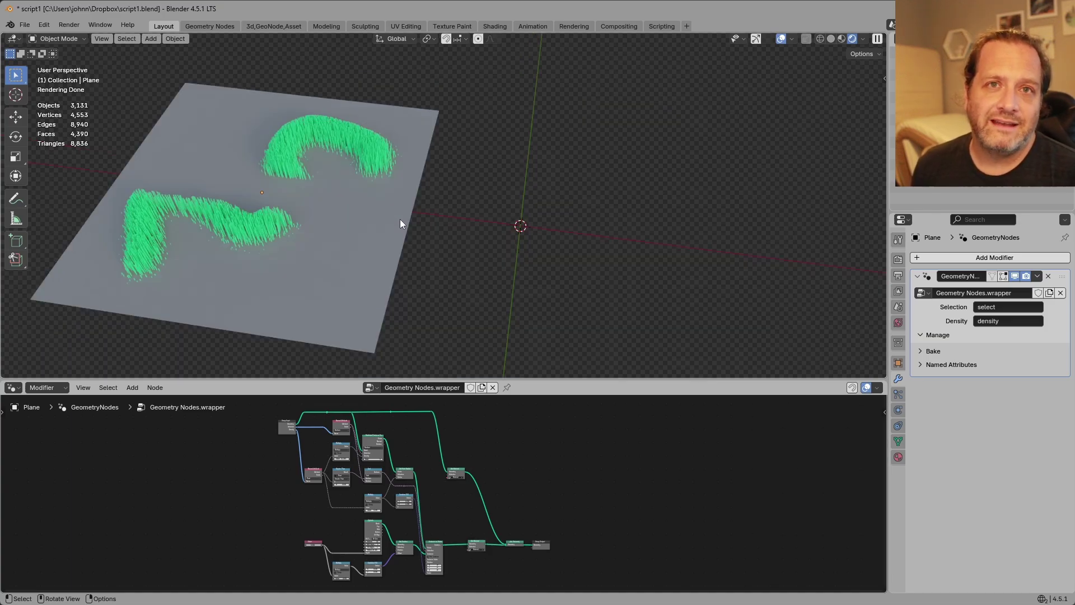
{"action": "key", "text": "shift+a"}
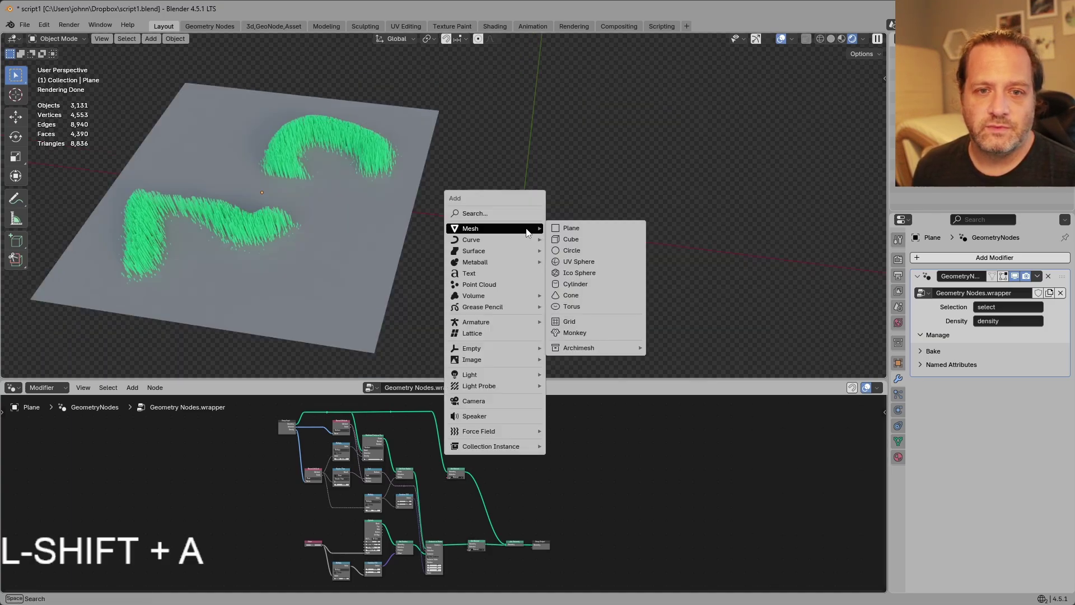
{"action": "mouse_move", "coordinate": [518, 237]}
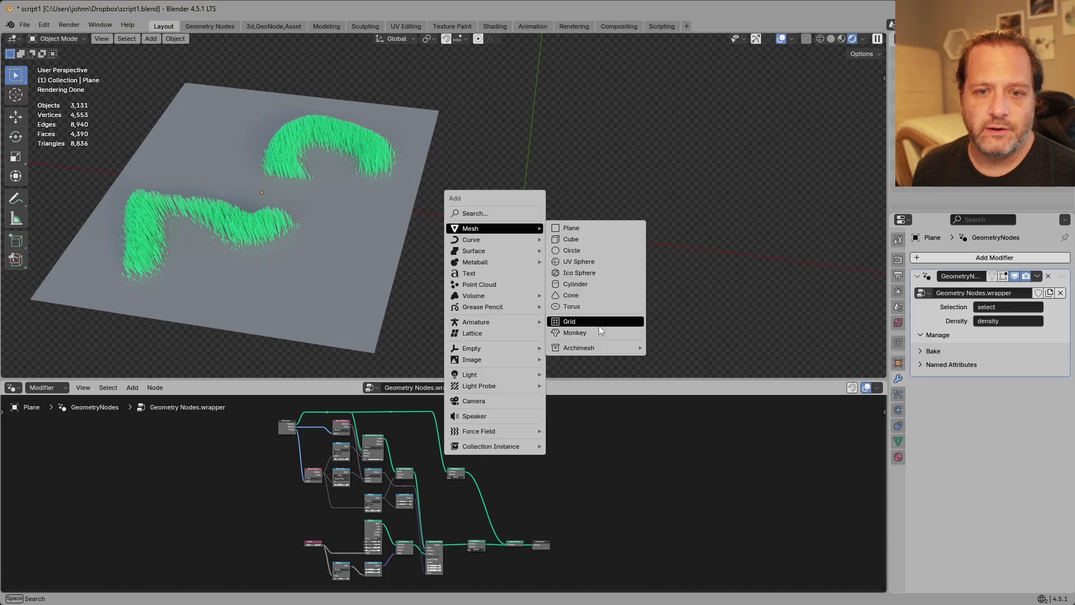
{"action": "left_click", "coordinate": [577, 322]}
{"action": "scroll", "coordinate": [611, 280], "scroll_direction": "up", "scroll_amount": 5}
{"action": "key", "text": "s"}
{"action": "left_click", "coordinate": [451, 305]}
{"action": "scroll", "coordinate": [482, 252], "scroll_direction": "down", "scroll_amount": 3}
Step: Subdivide the grid's faces twice for a denser mesh
{"action": "key", "text": "Tab"}
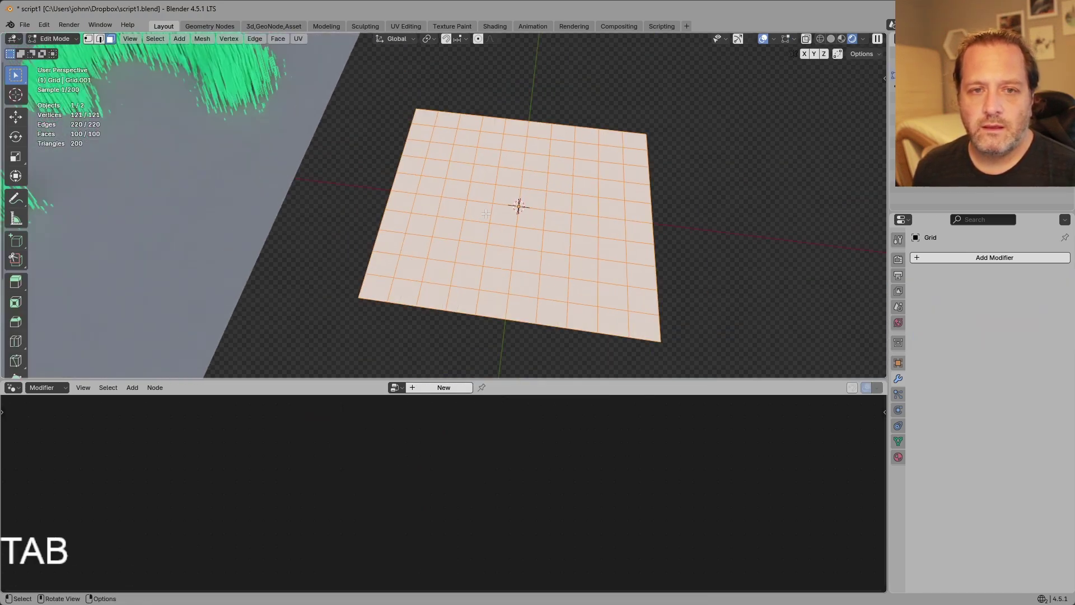
{"action": "right_click", "coordinate": [547, 153]}
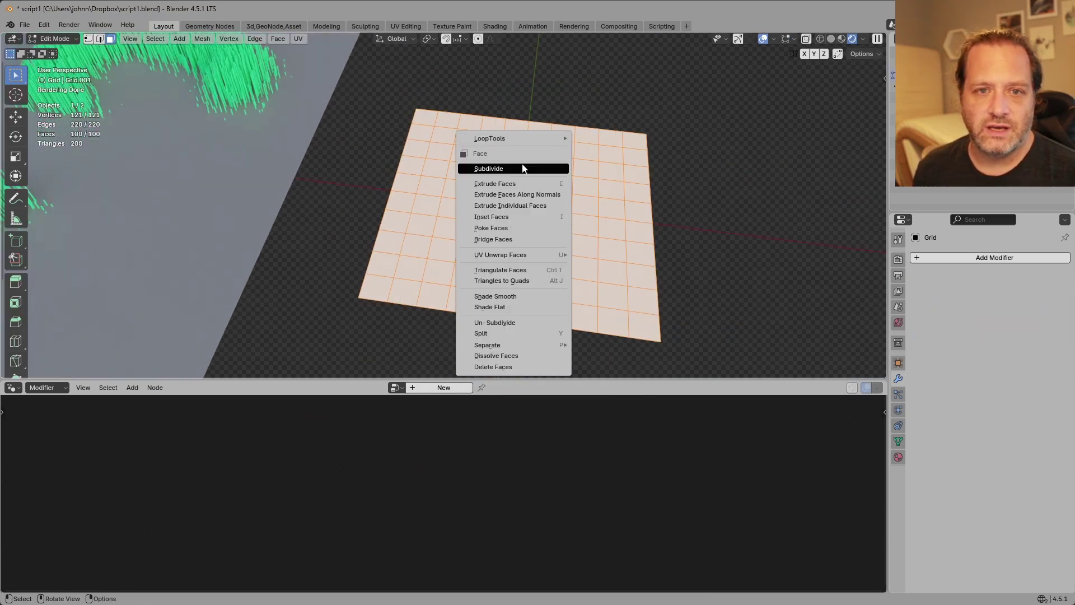
{"action": "left_click", "coordinate": [523, 166]}
{"action": "key", "text": "shift+r"}
{"action": "key", "text": "Tab"}
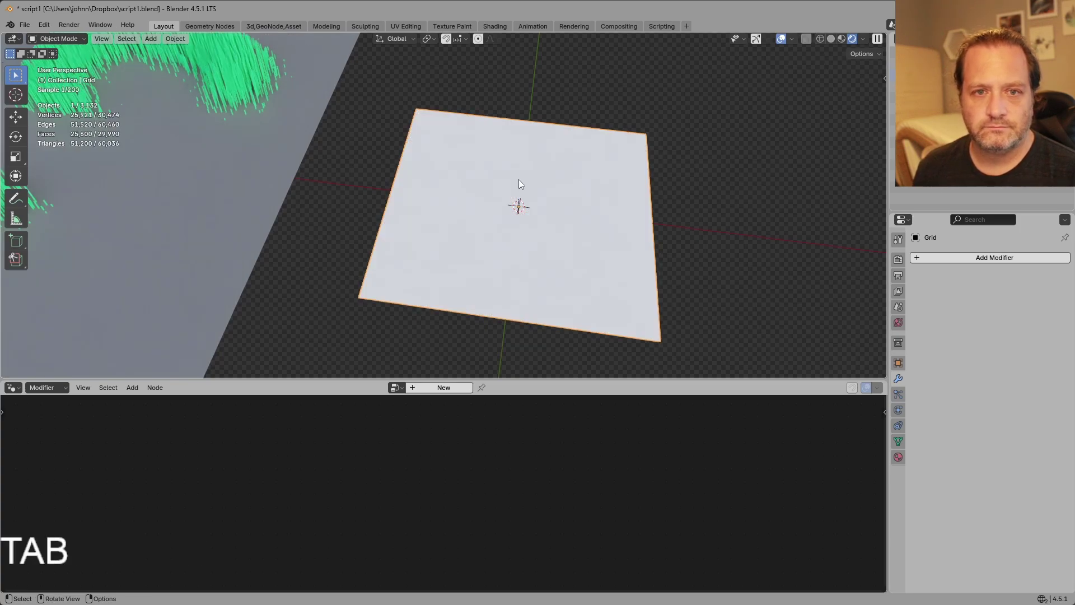
Step: Paint an S-shaped weight stroke across the grid in Weight Paint mode
{"action": "key", "text": "ctrl+Tab"}
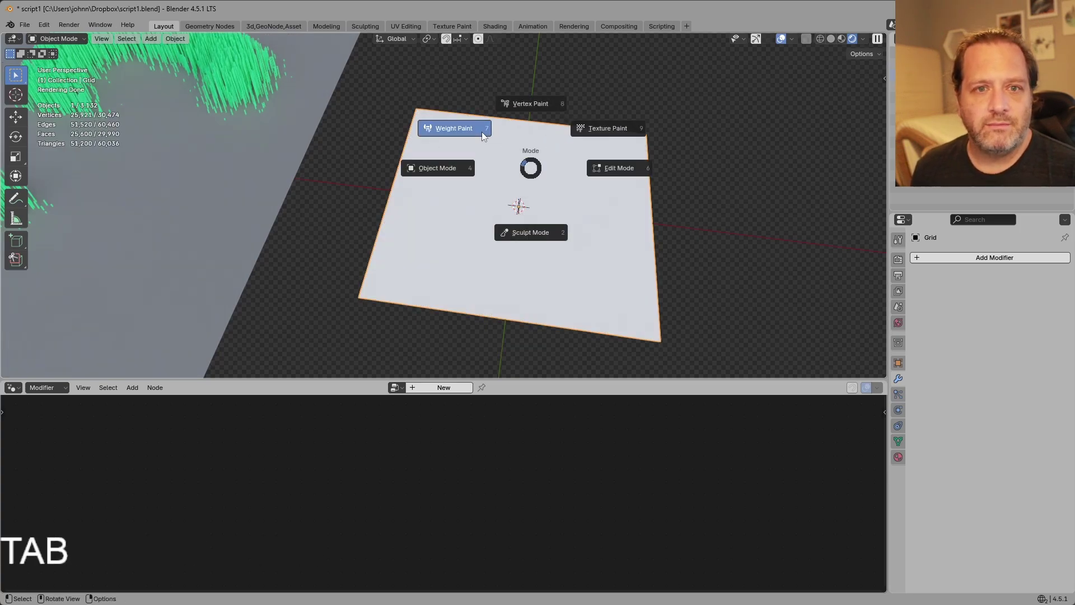
{"action": "left_click", "coordinate": [482, 132]}
{"action": "mouse_move", "coordinate": [610, 164]}
{"action": "left_mouse_down"}
{"action": "mouse_move", "coordinate": [543, 146]}
{"action": "mouse_move", "coordinate": [526, 182]}
{"action": "mouse_move", "coordinate": [560, 238]}
{"action": "mouse_move", "coordinate": [422, 229]}
{"action": "mouse_move", "coordinate": [432, 269]}
{"action": "left_mouse_up"}
{"action": "key", "text": "ctrl+Tab"}
{"action": "left_click", "coordinate": [530, 183]}
{"action": "scroll", "coordinate": [534, 189], "scroll_direction": "down", "scroll_amount": 3}
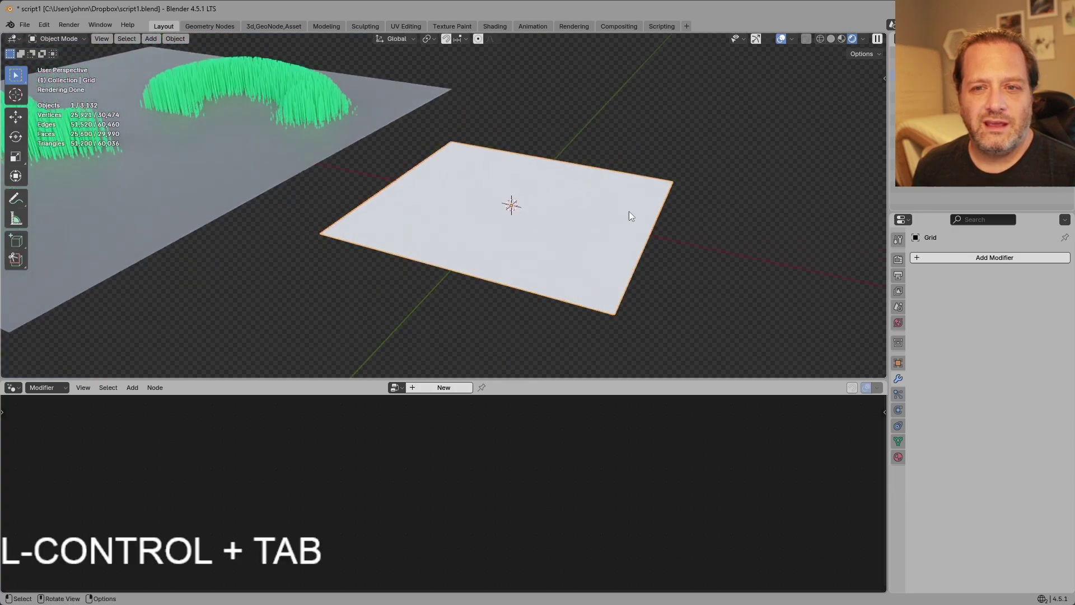
Step: Give the grid a Geometry Nodes modifier using the Geometry Nodes.wrapper group
{"action": "left_click", "coordinate": [949, 260]}
{"action": "left_click", "coordinate": [894, 259]}
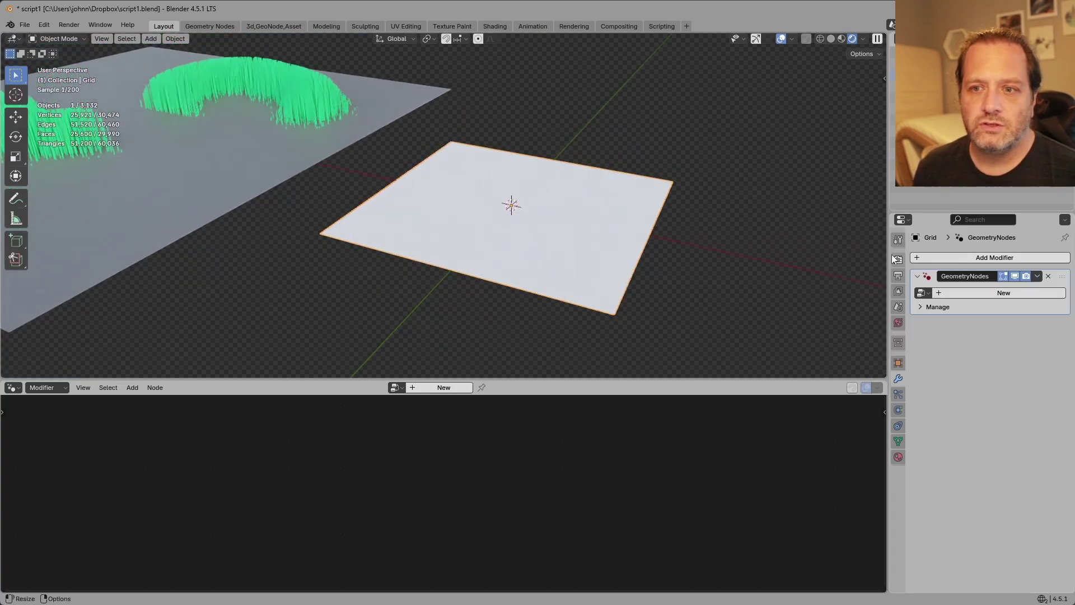
{"action": "left_click", "coordinate": [921, 292]}
{"action": "left_click", "coordinate": [829, 318]}
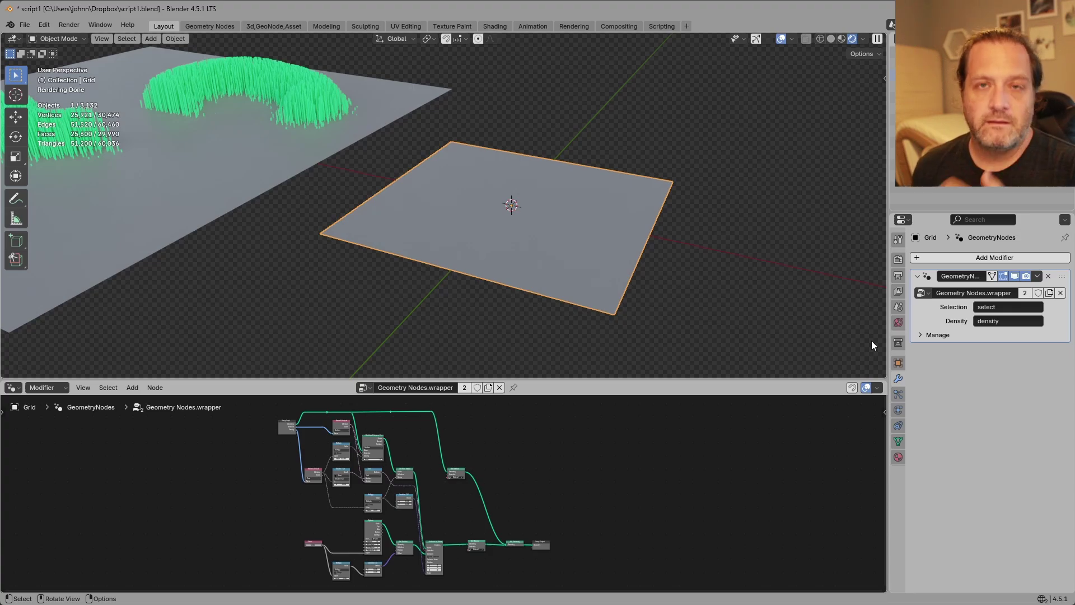
Step: In the Scripting workspace, highlight the script's apply, add_vertex_group and add_attr lines
{"action": "left_click", "coordinate": [661, 26]}
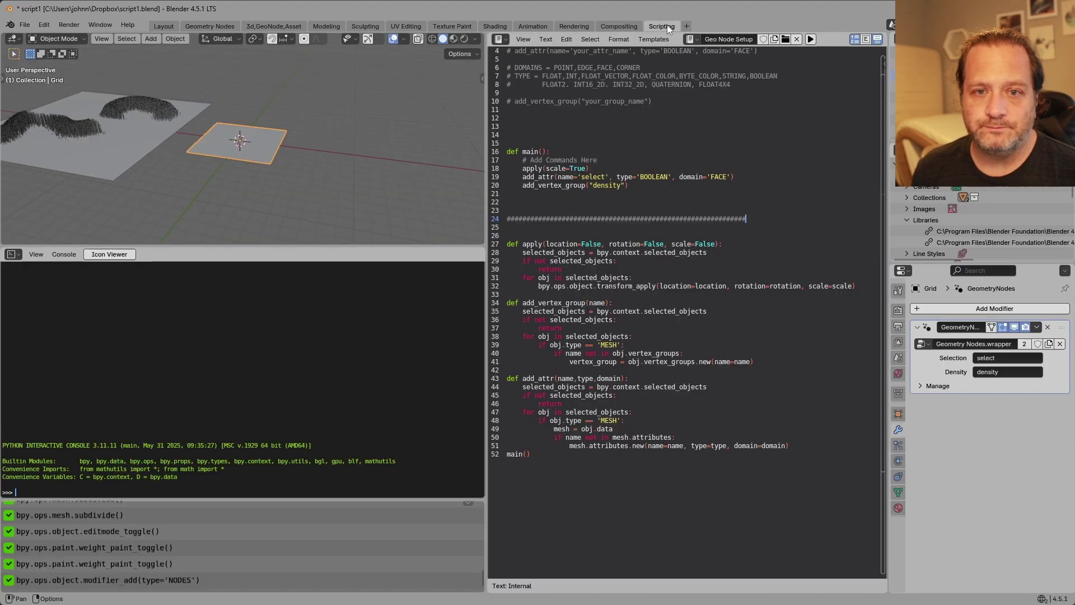
{"action": "scroll", "coordinate": [510, 221], "scroll_direction": "down", "scroll_amount": 3}
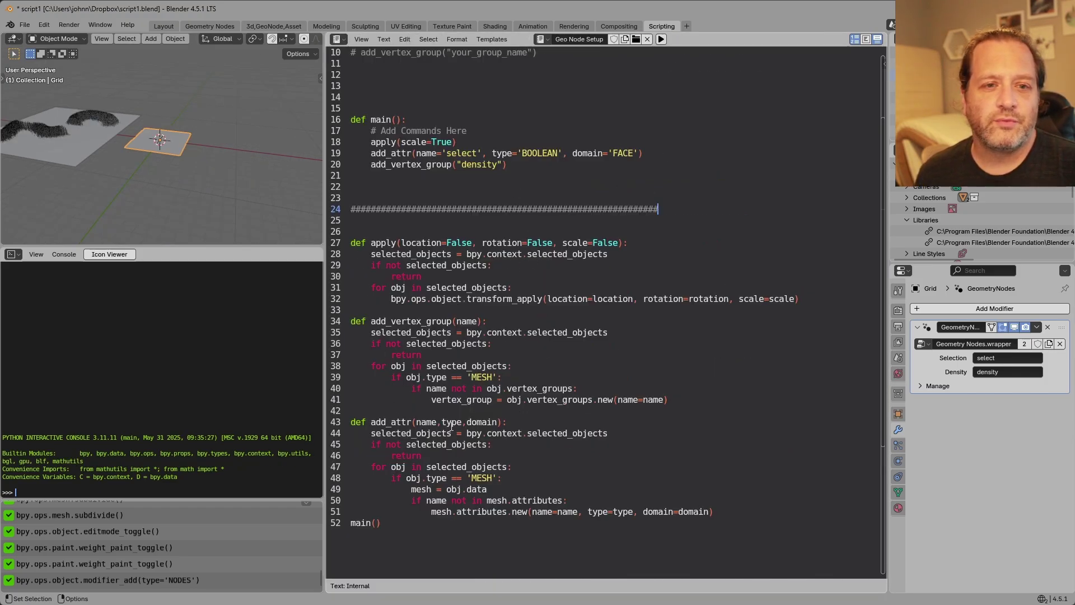
{"action": "left_click_drag", "start_coordinate": [351, 242], "coordinate": [629, 242]}
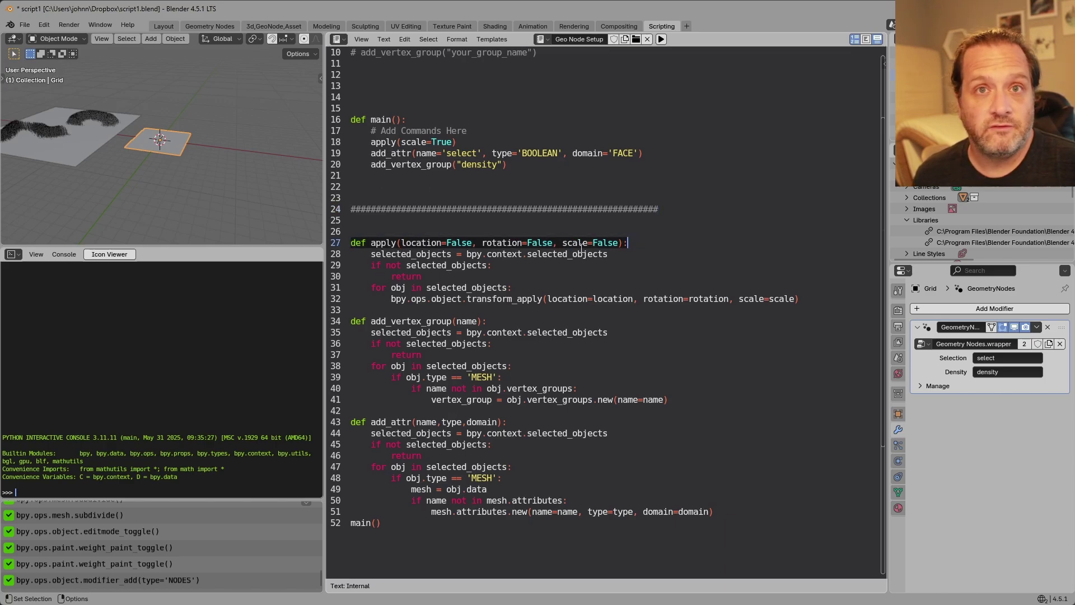
{"action": "left_click_drag", "start_coordinate": [487, 321], "coordinate": [351, 321]}
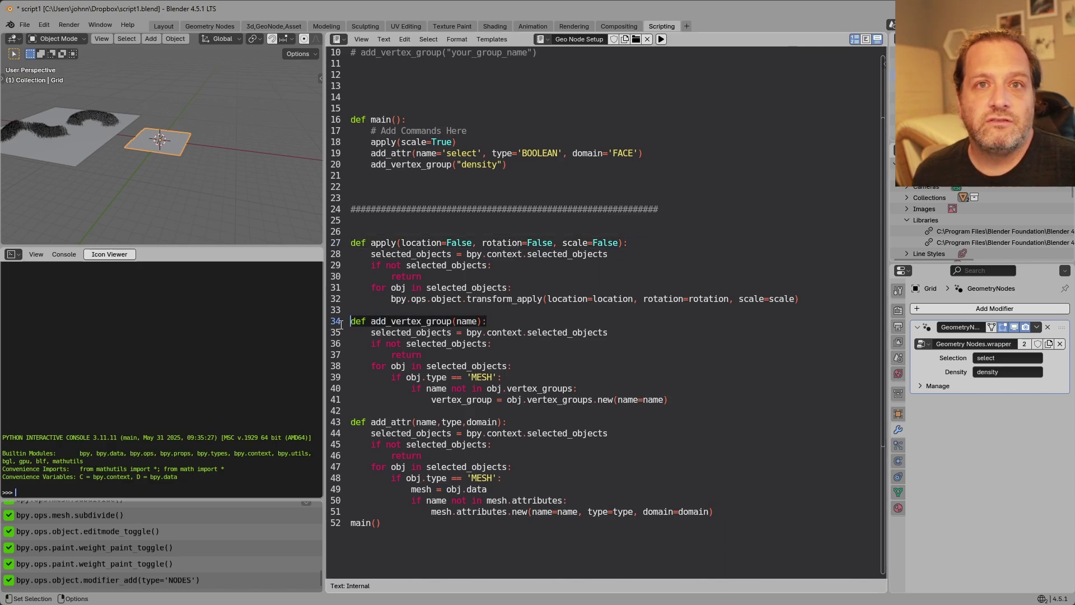
{"action": "left_click", "coordinate": [523, 423]}
{"action": "left_click", "coordinate": [416, 389]}
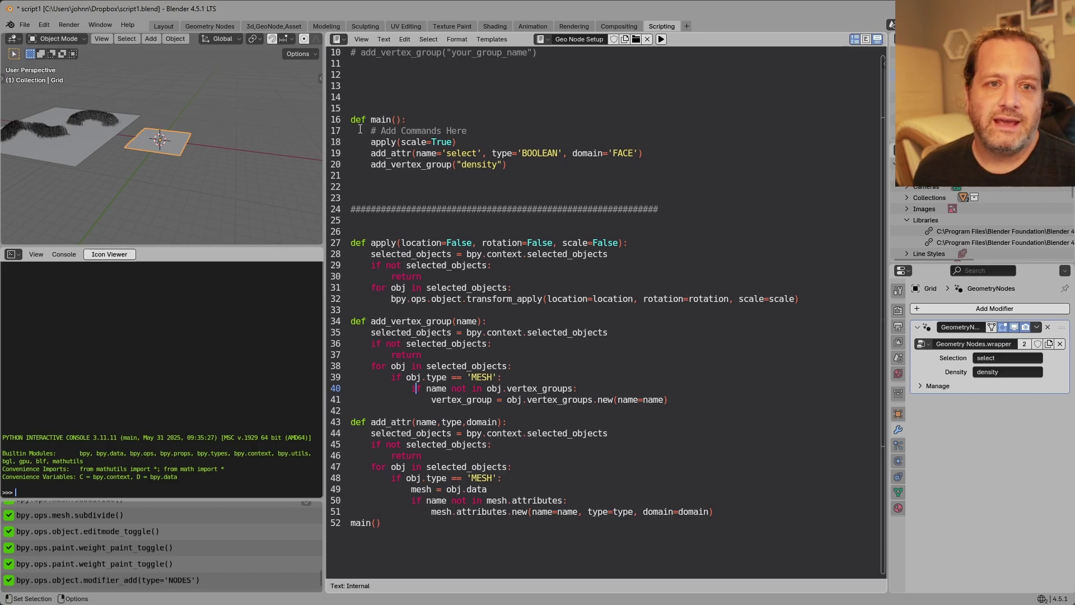
{"action": "left_click_drag", "start_coordinate": [372, 142], "coordinate": [457, 142]}
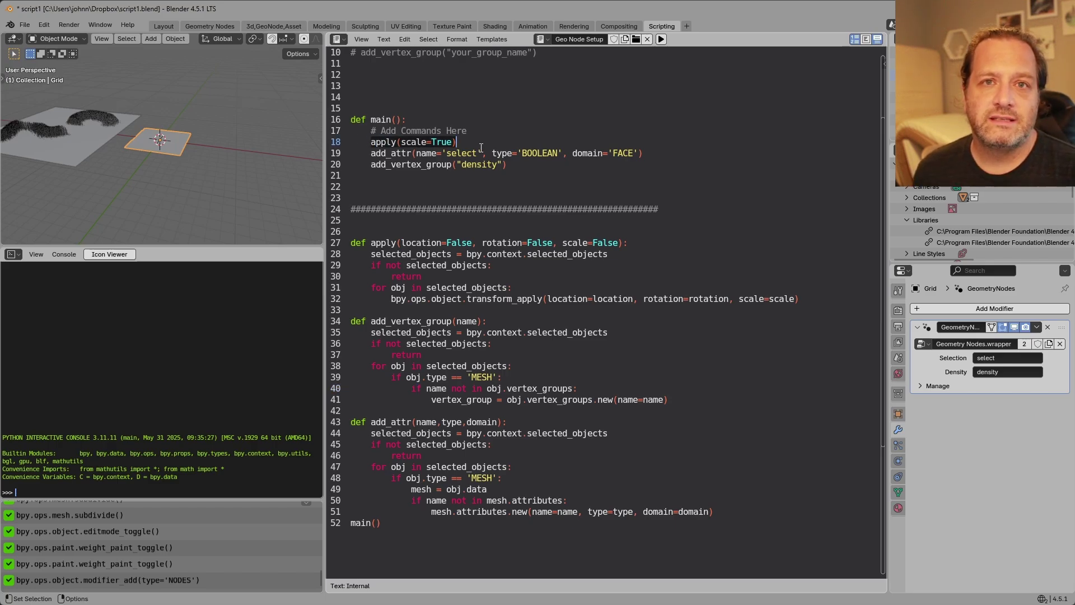
{"action": "left_click_drag", "start_coordinate": [372, 153], "coordinate": [653, 153]}
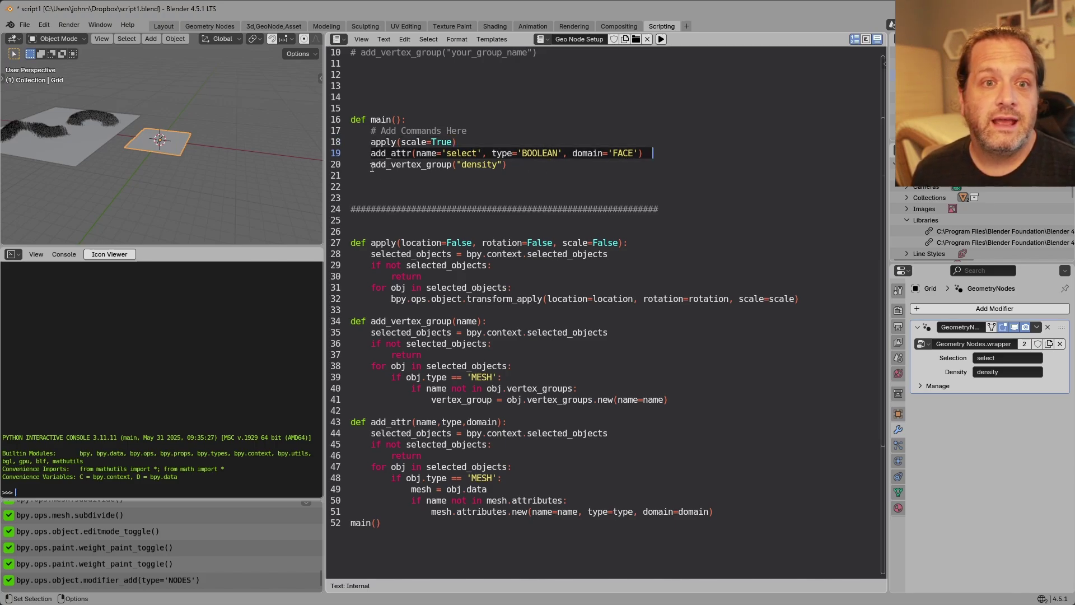
Step: Run the Geo Node Setup script on Grid.001 and check its mesh data properties
{"action": "left_click", "coordinate": [530, 173]}
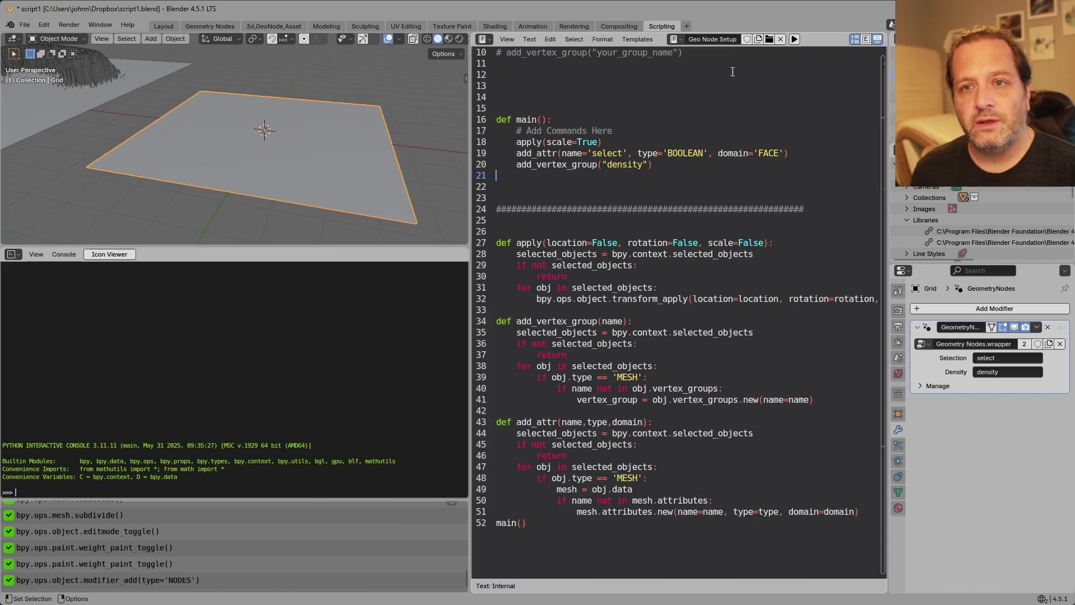
{"action": "left_click", "coordinate": [795, 39]}
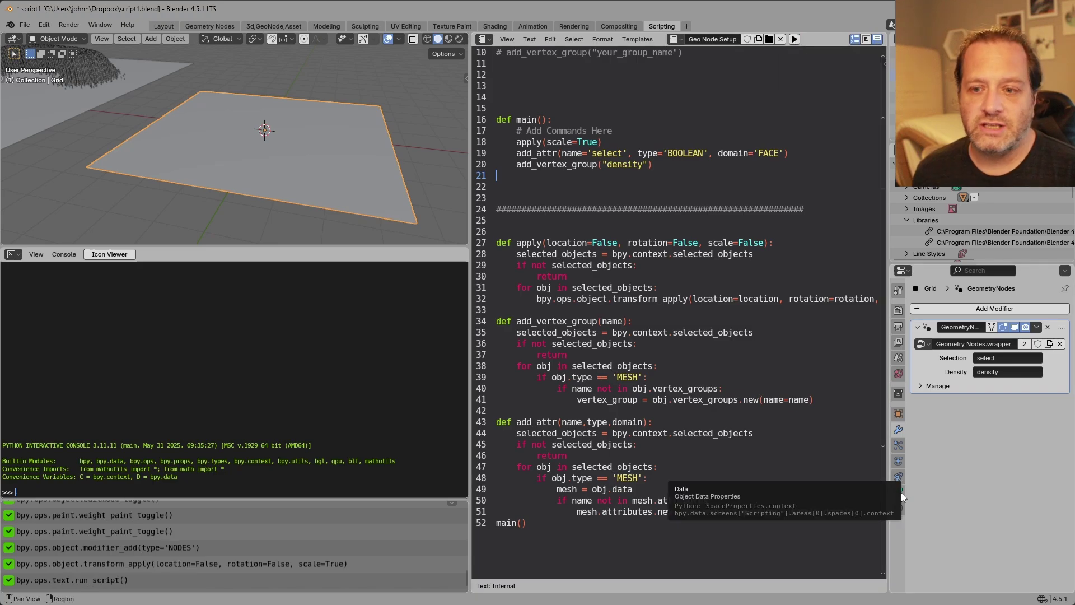
{"action": "left_click", "coordinate": [901, 492]}
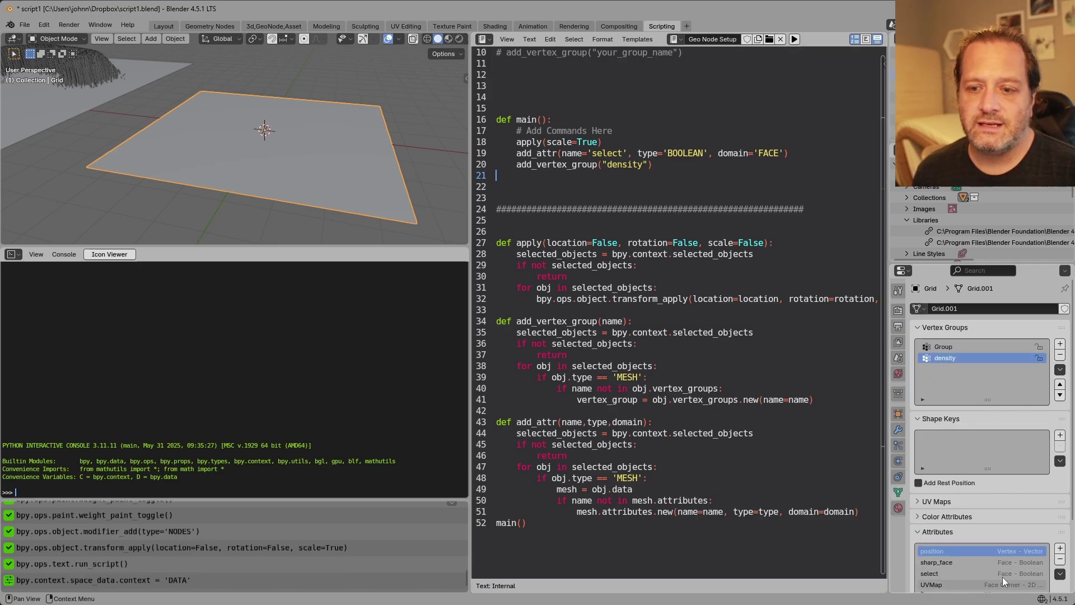
{"action": "scroll", "coordinate": [960, 563], "scroll_direction": "down", "scroll_amount": 1}
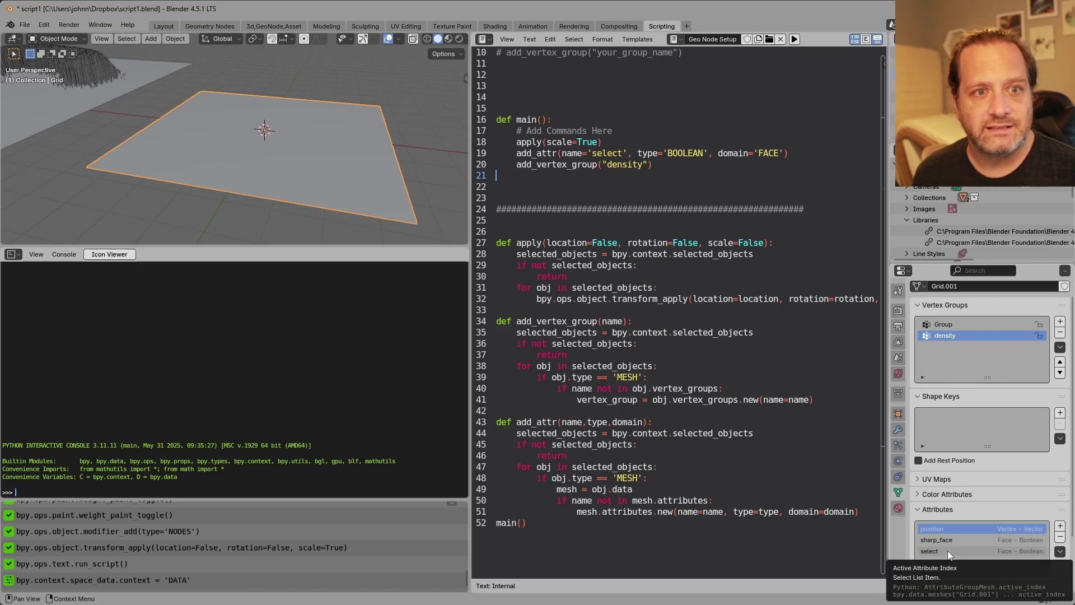
Step: In Layout, make 'select' the active attribute and set it to True on all faces
{"action": "key", "text": "ctrl+Page_Down"}
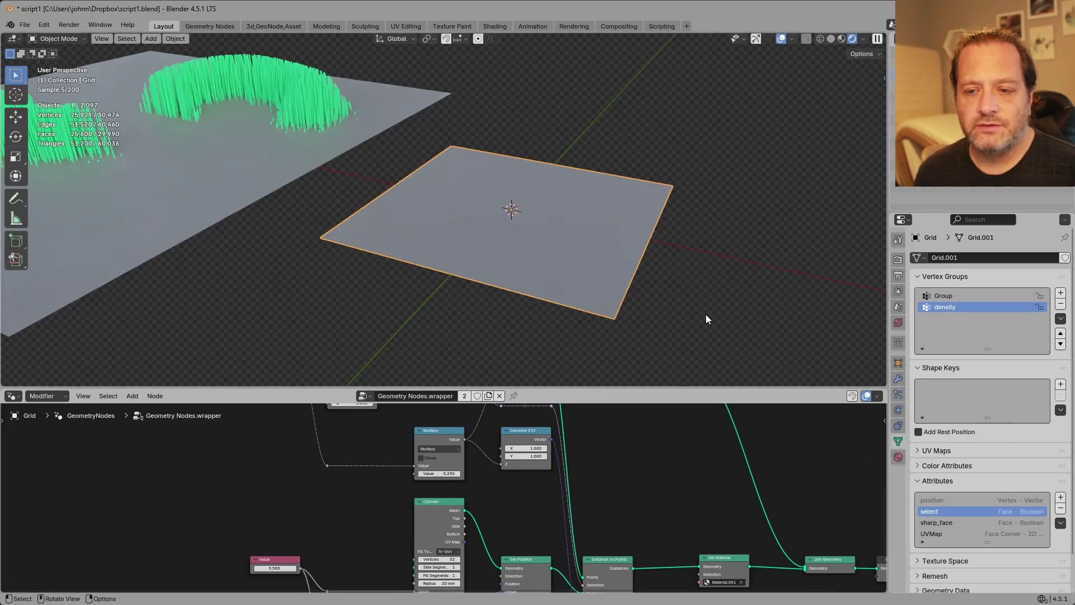
{"action": "key", "text": "Tab"}
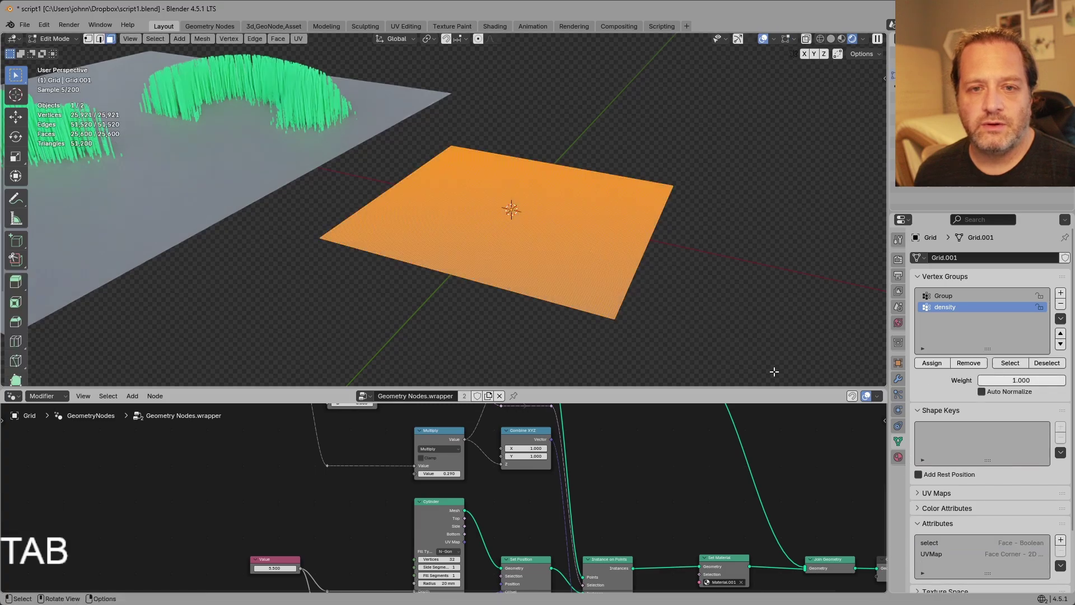
{"action": "left_click", "coordinate": [934, 542]}
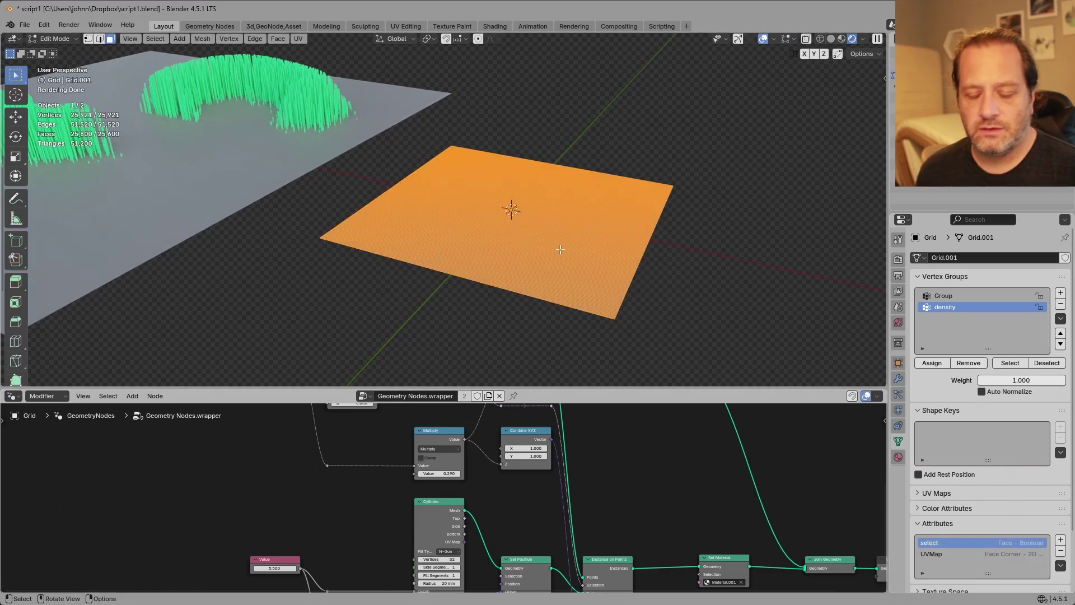
{"action": "key", "text": "F3"}
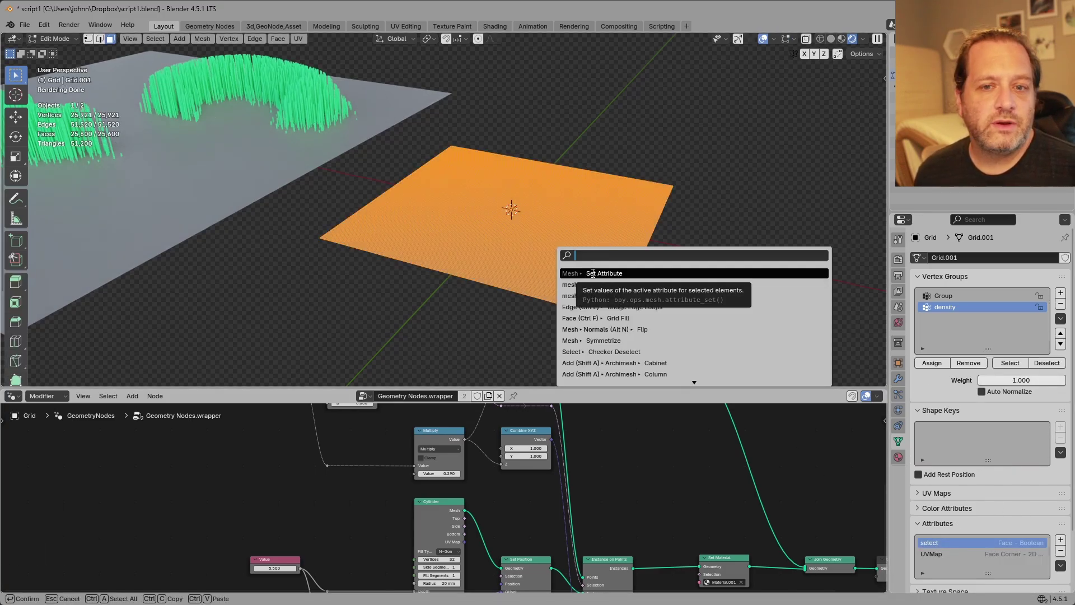
{"action": "left_click", "coordinate": [592, 274]}
{"action": "left_click", "coordinate": [666, 301]}
{"action": "key", "text": "Tab"}
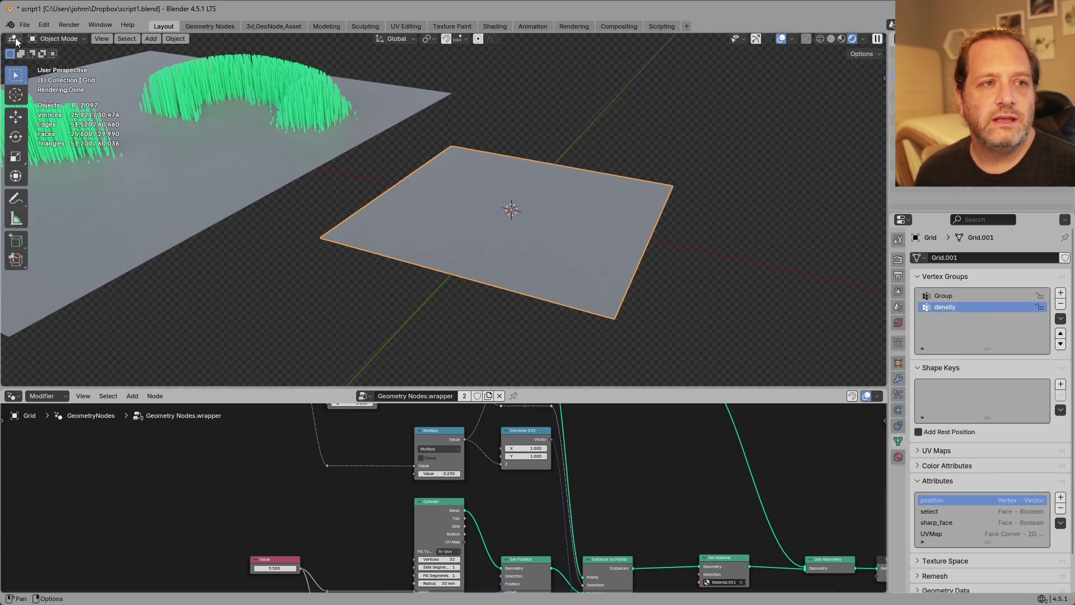
Step: Paint a density weight stroke on the new plane and deselect it to view the grass
{"action": "left_click", "coordinate": [56, 39]}
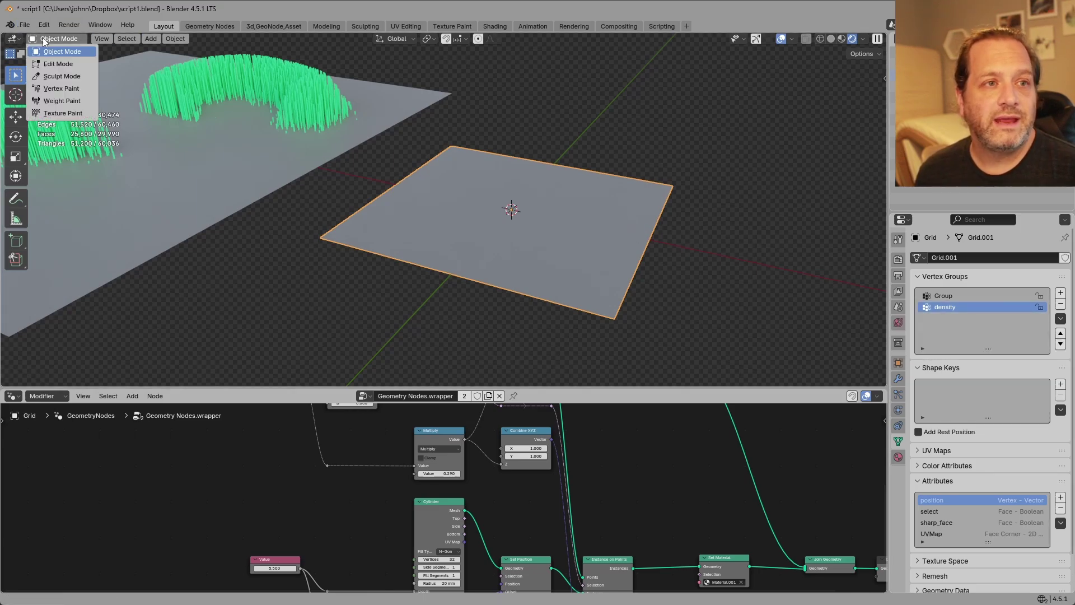
{"action": "left_click", "coordinate": [67, 103]}
{"action": "mouse_move", "coordinate": [623, 212]}
{"action": "left_mouse_down"}
{"action": "mouse_move", "coordinate": [563, 208]}
{"action": "mouse_move", "coordinate": [577, 238]}
{"action": "mouse_move", "coordinate": [336, 227]}
{"action": "left_mouse_up"}
{"action": "key", "text": "ctrl+Tab"}
{"action": "middle_click_drag", "start_coordinate": [501, 187], "coordinate": [677, 200]}
{"action": "left_click", "coordinate": [677, 200]}
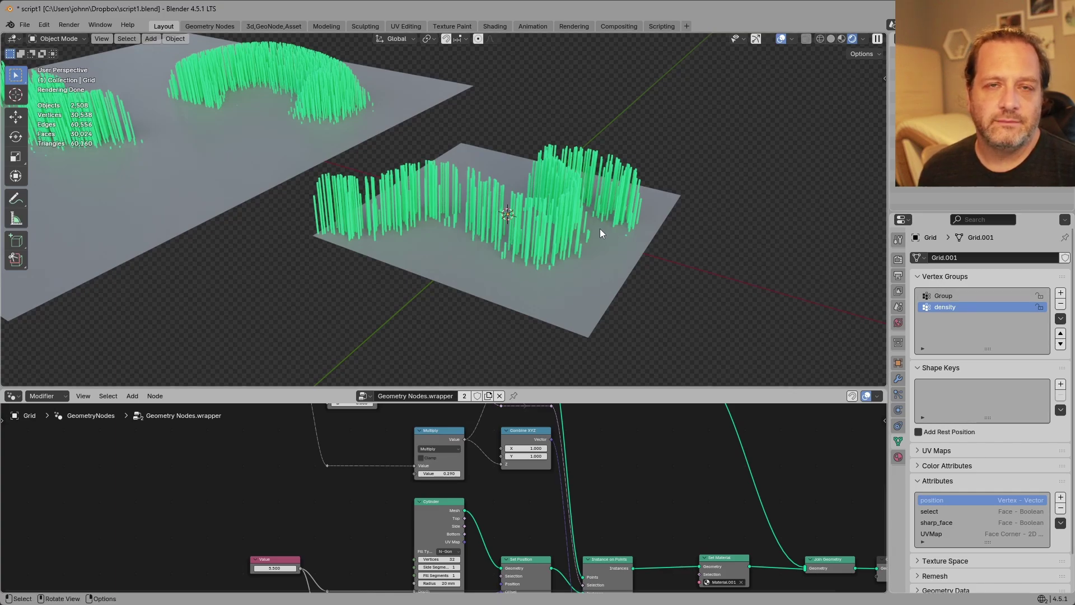
Step: Zoom out the 3D viewport
{"action": "scroll", "coordinate": [599, 230], "scroll_direction": "down", "scroll_amount": 3}
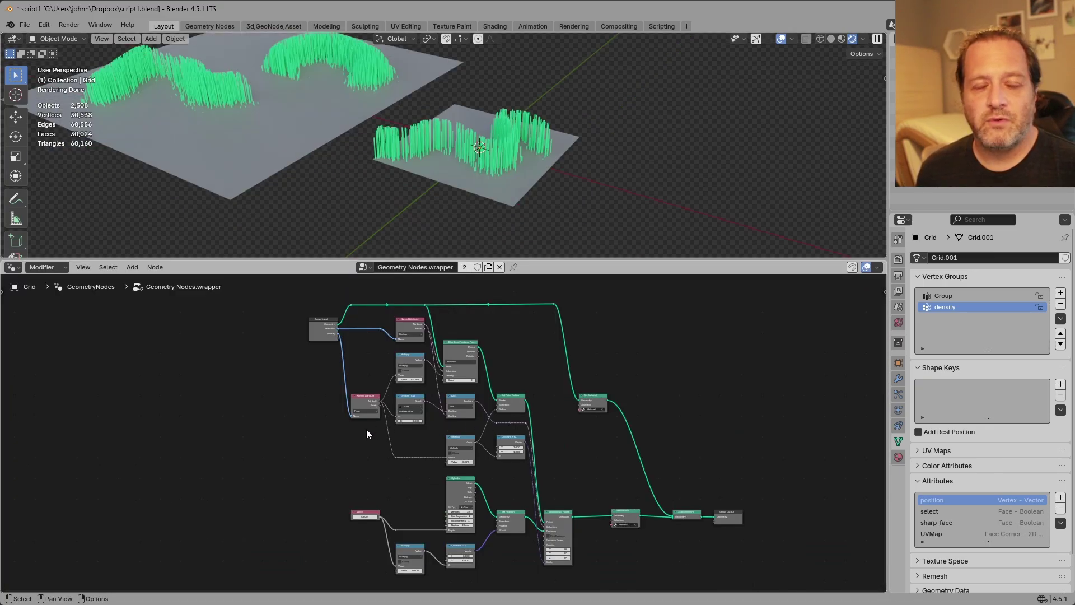
Step: Add a frame labelled 'SETUP SCRIPT' in the node tree and show the sidebar
{"action": "middle_click_drag", "start_coordinate": [343, 432], "coordinate": [411, 428], "text": "shift"}
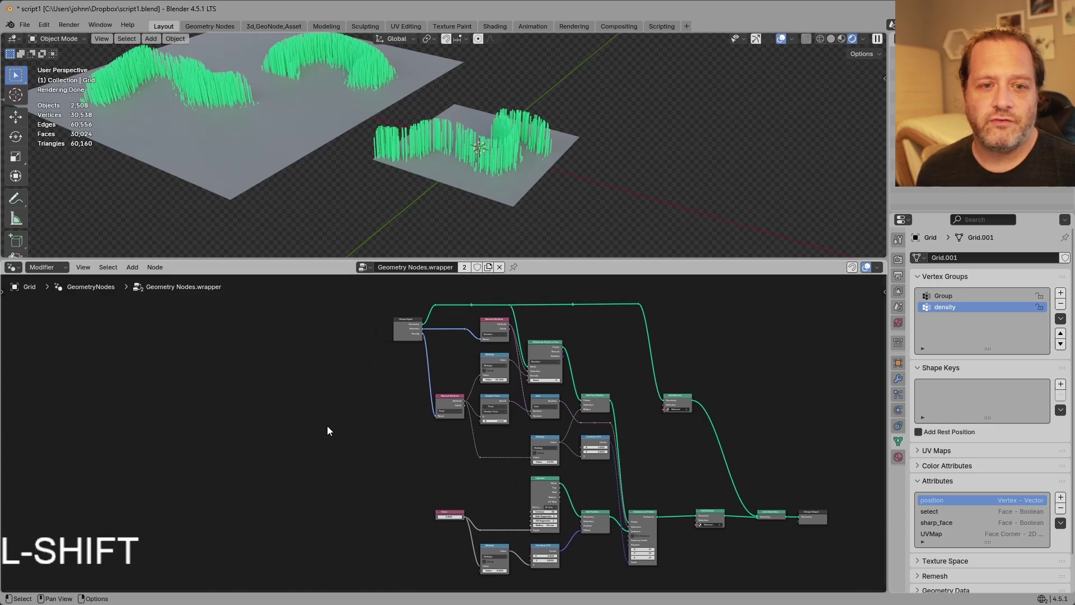
{"action": "key", "text": "x"}
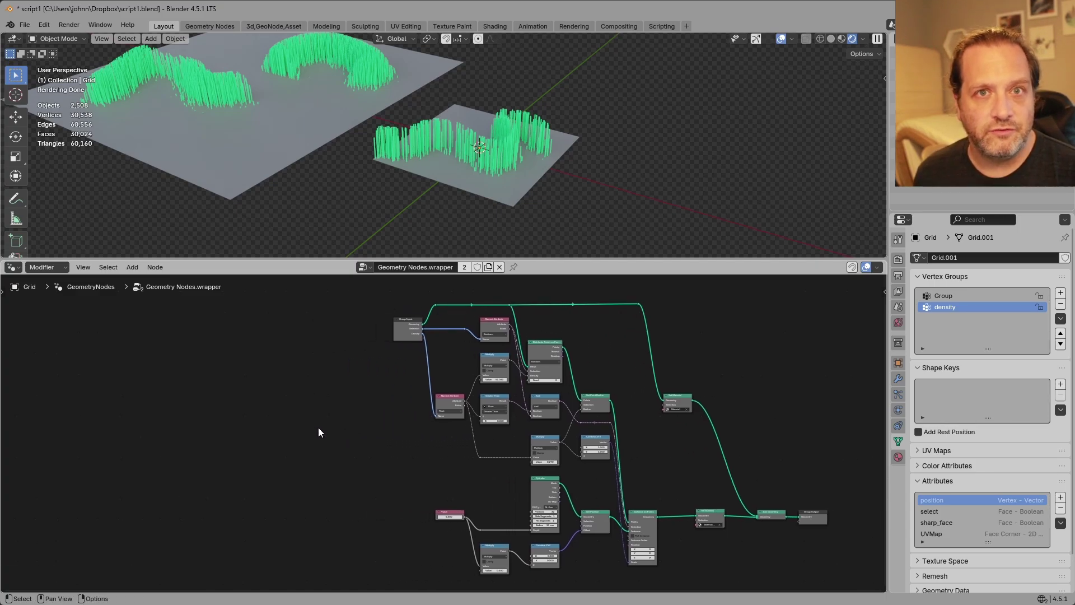
{"action": "key", "text": "F2"}
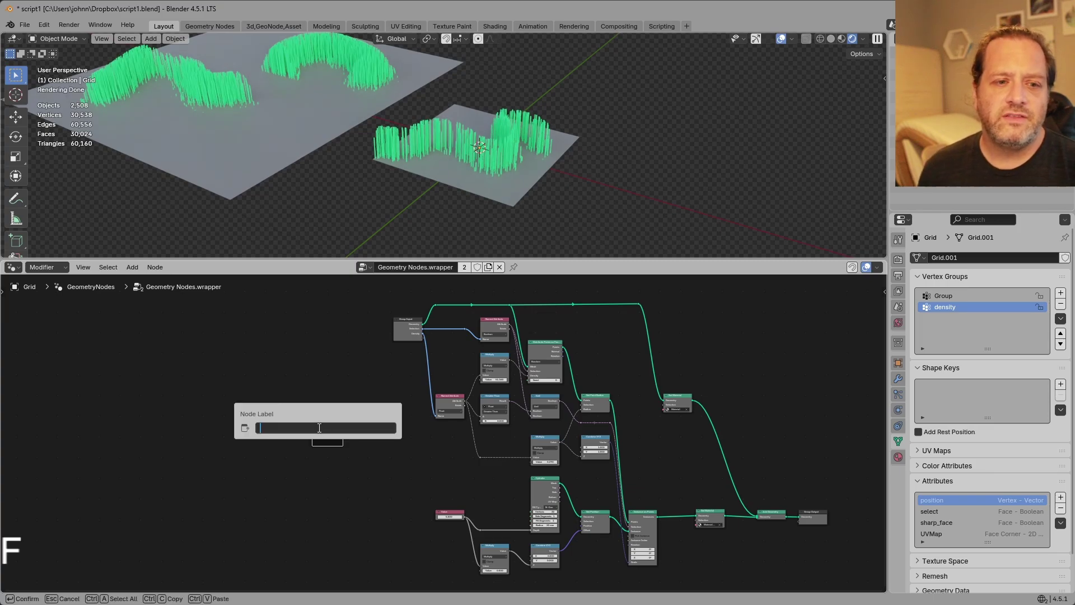
{"action": "type", "text": "S"}
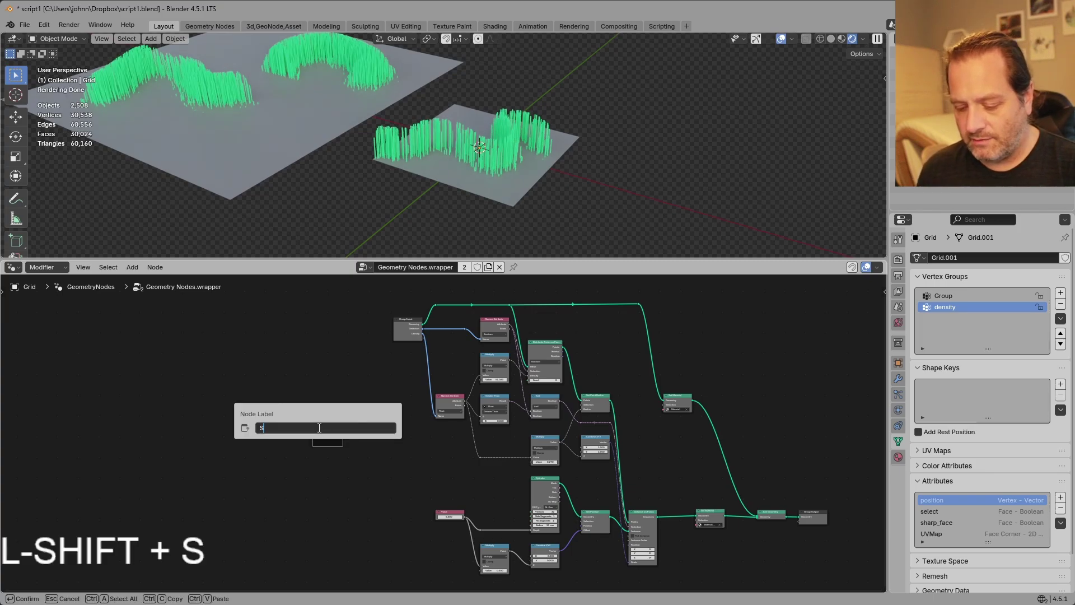
{"action": "type", "text": "ETUP SCRIPT"}
{"action": "key", "text": "Return"}
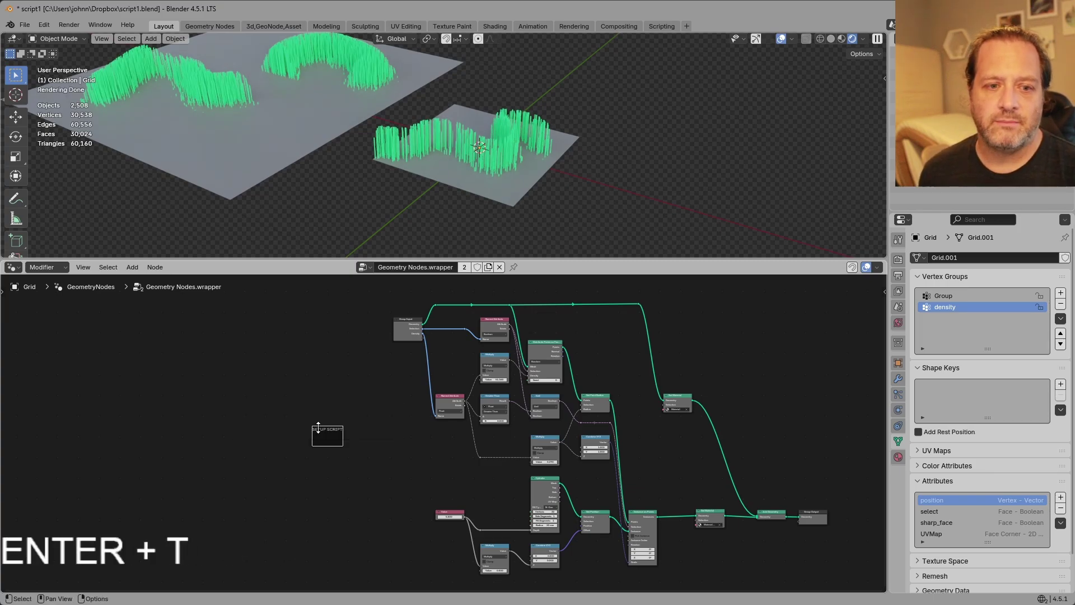
{"action": "key", "text": "n"}
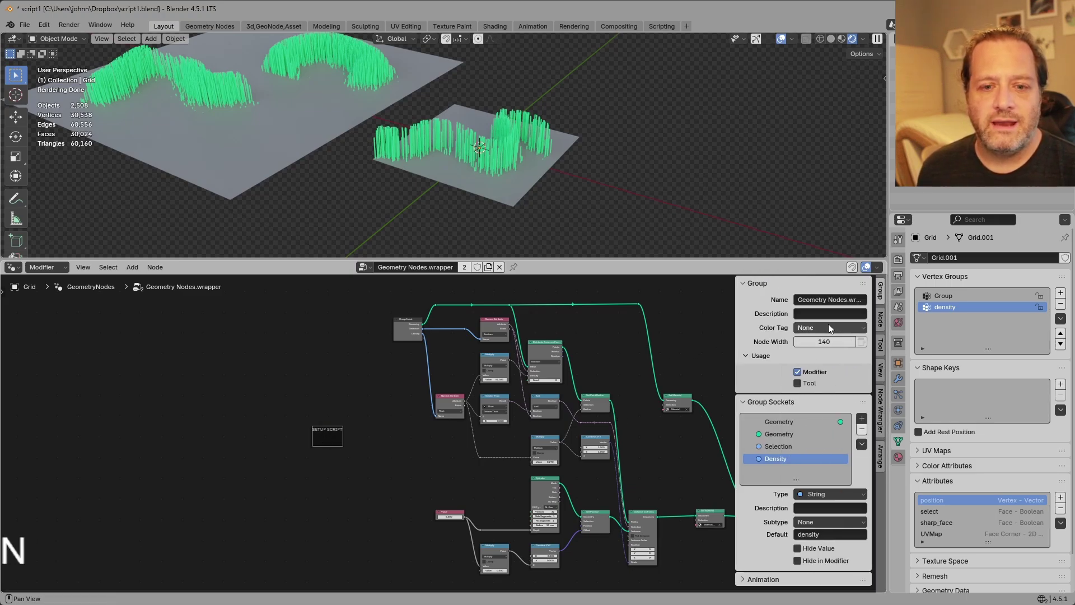
{"action": "scroll", "coordinate": [400, 441], "scroll_direction": "up", "scroll_amount": 4}
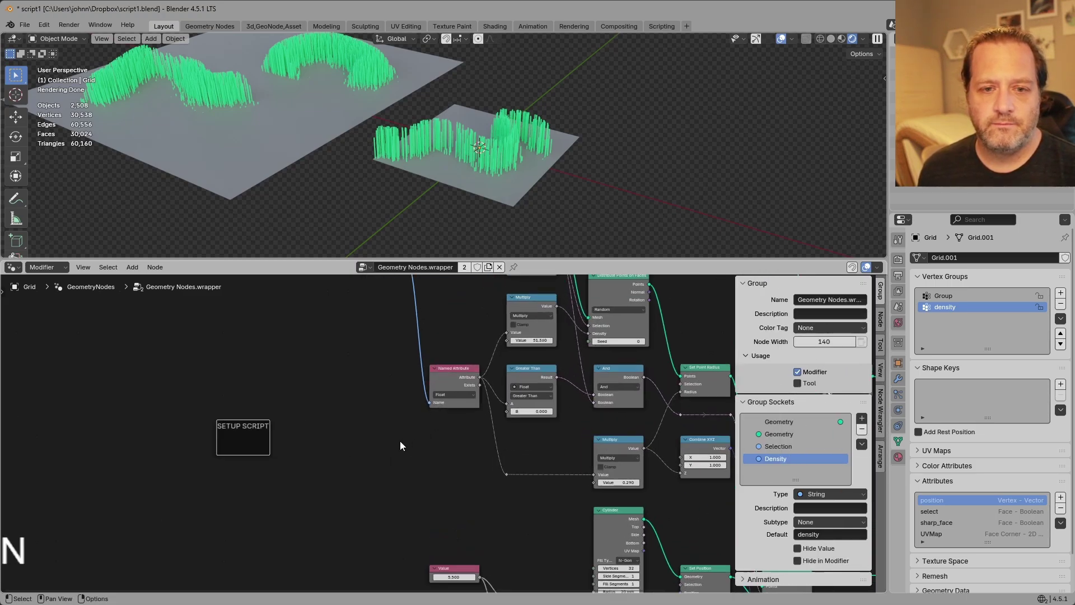
Step: Set the frame's Text to Geo Node Setup, enlarge it to preview, then shrink it back
{"action": "left_click", "coordinate": [882, 321]}
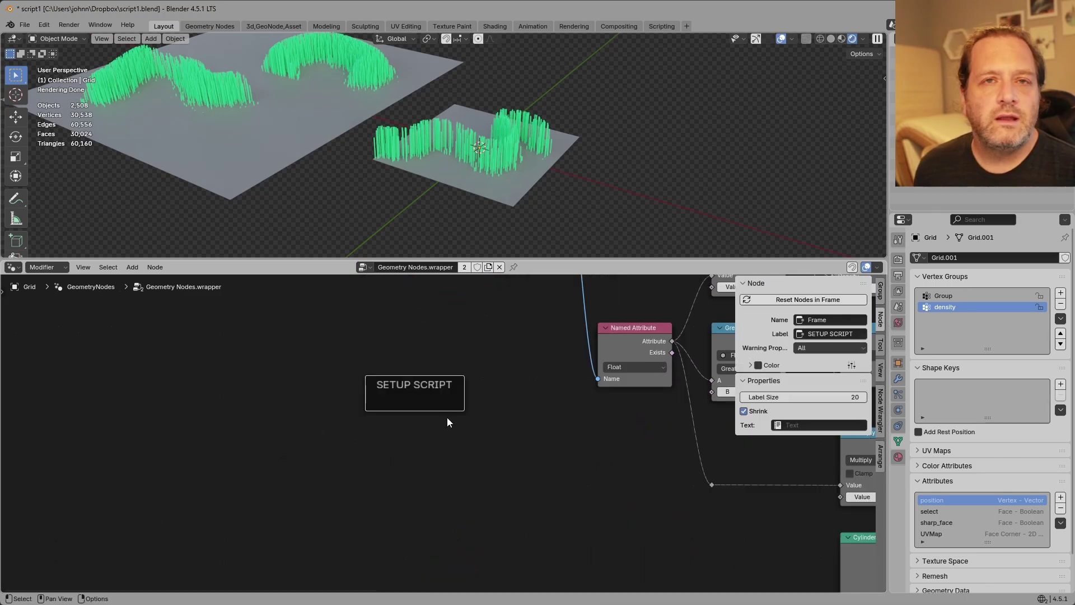
{"action": "left_click", "coordinate": [803, 425]}
{"action": "left_click", "coordinate": [809, 444]}
{"action": "left_click_drag", "start_coordinate": [442, 410], "coordinate": [453, 530]}
{"action": "left_click_drag", "start_coordinate": [462, 475], "coordinate": [579, 475]}
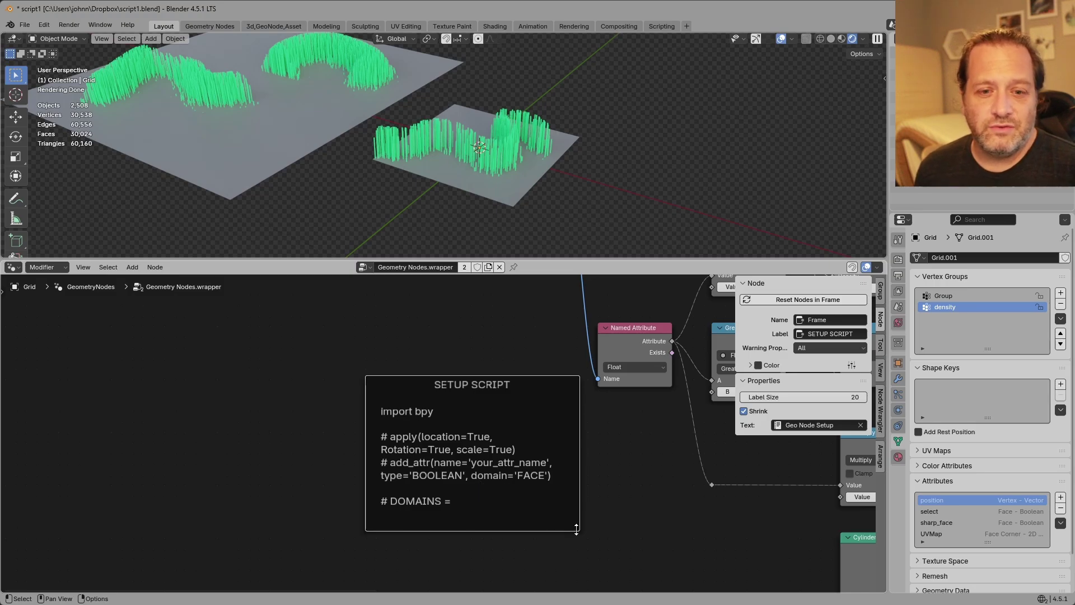
{"action": "left_click_drag", "start_coordinate": [576, 529], "coordinate": [462, 390]}
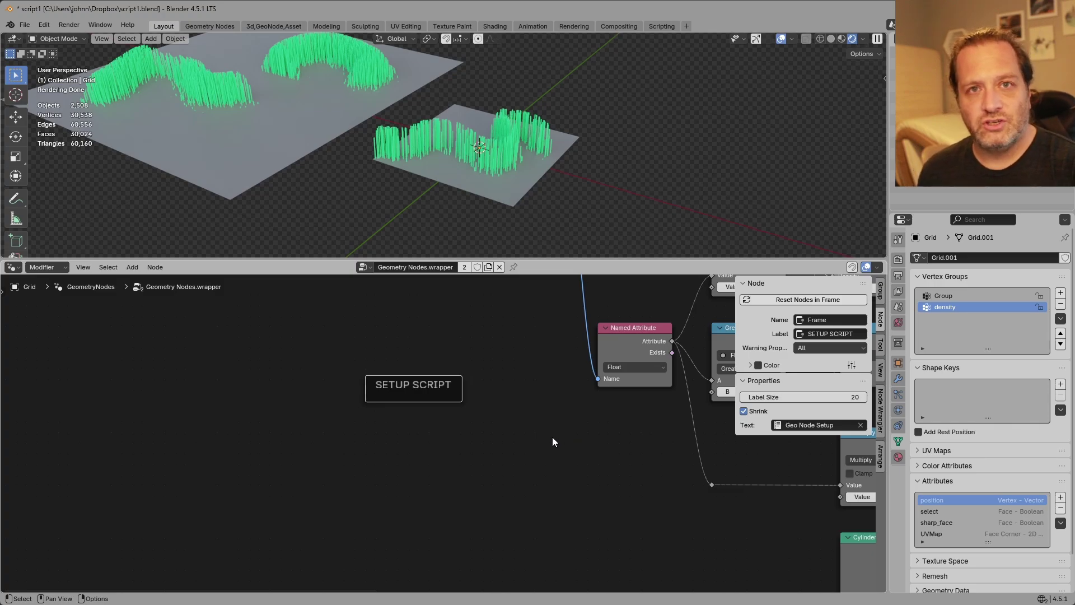
Step: Rename the node group to 'Script Example' in the Group tab and mark it as an asset
{"action": "left_click", "coordinate": [880, 290]}
{"action": "left_click", "coordinate": [822, 300]}
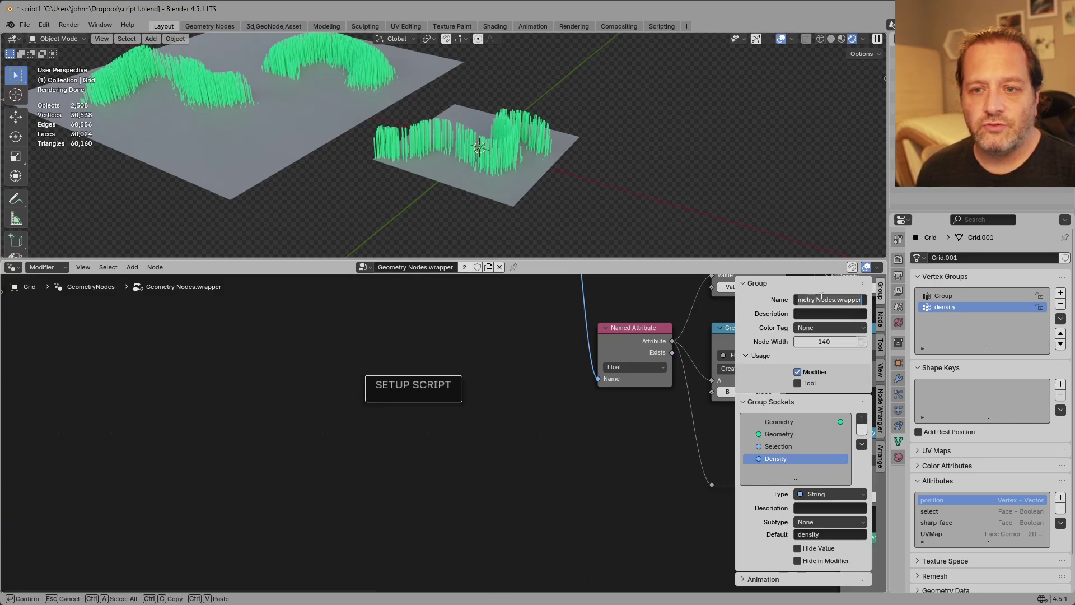
{"action": "type", "text": "Script Example"}
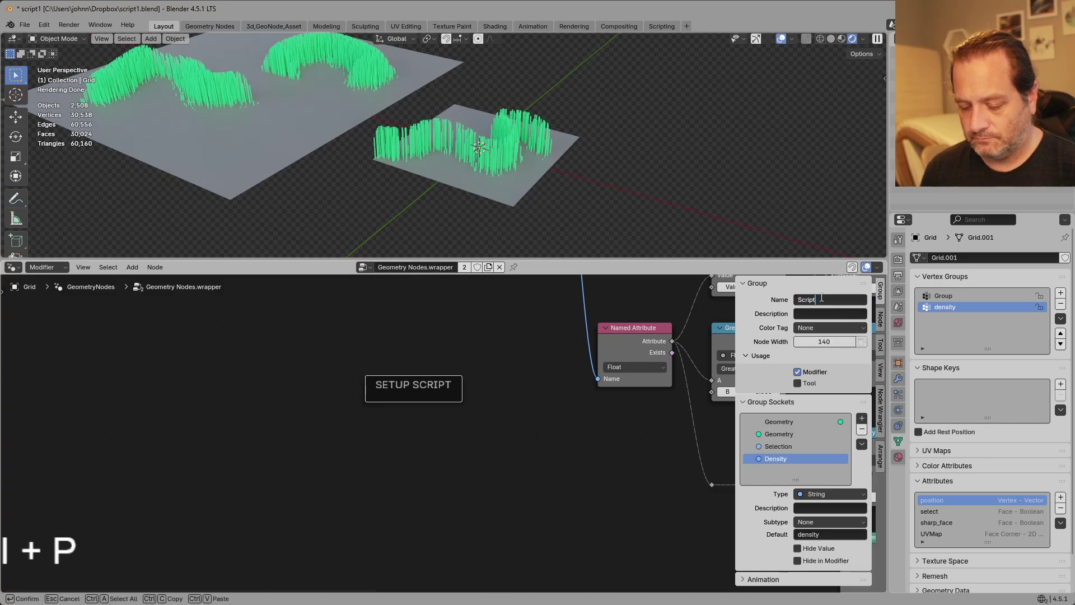
{"action": "key", "text": "Return"}
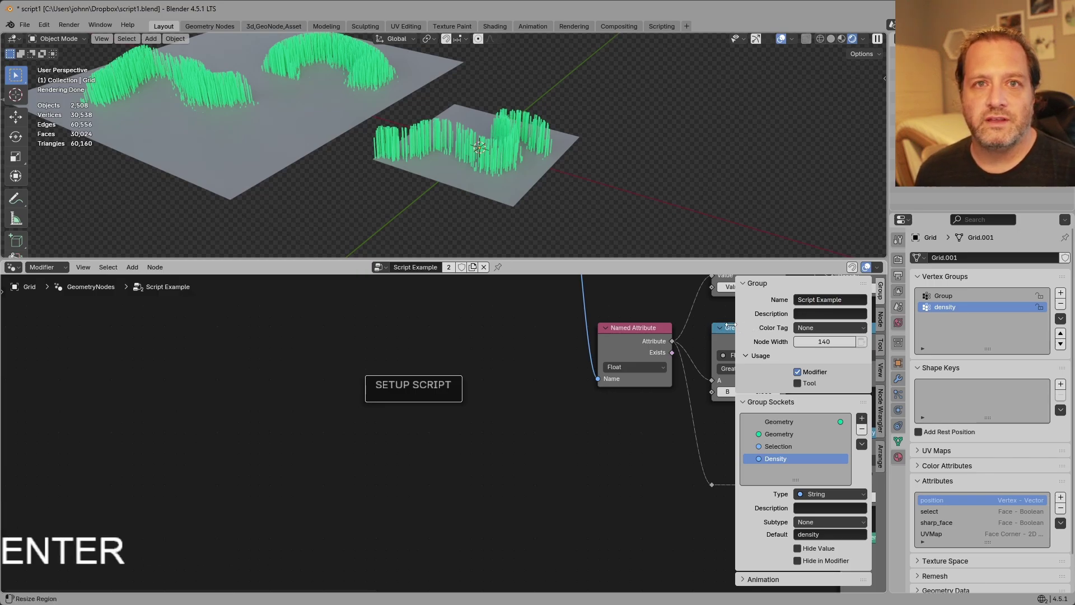
{"action": "right_click", "coordinate": [410, 268]}
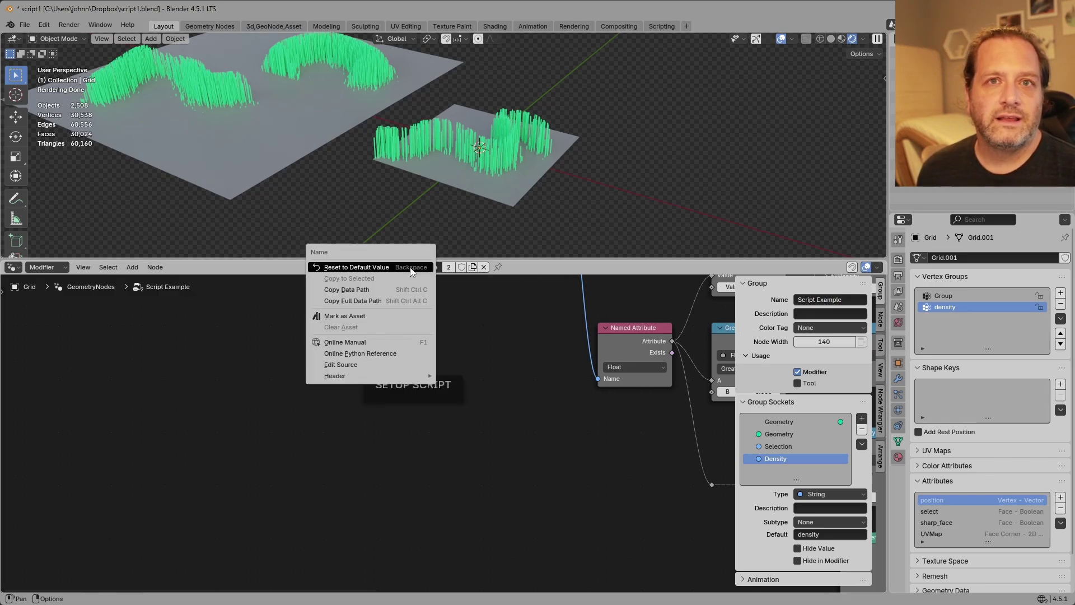
{"action": "left_click", "coordinate": [391, 317]}
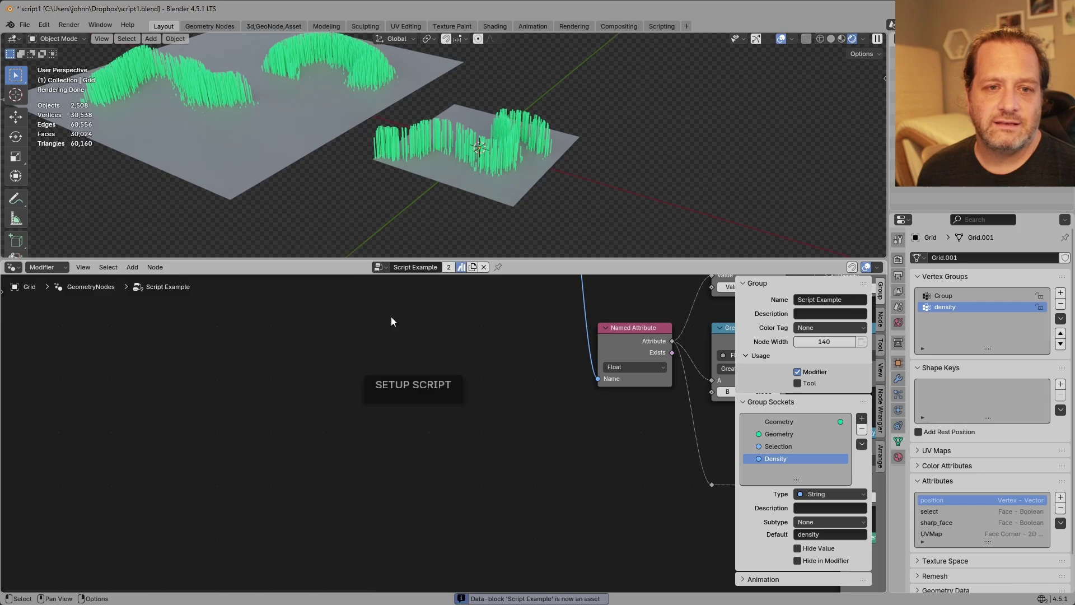
Step: Save the file as script1.blend into the Documents\Blender\Assets folder
{"action": "left_click", "coordinate": [25, 31]}
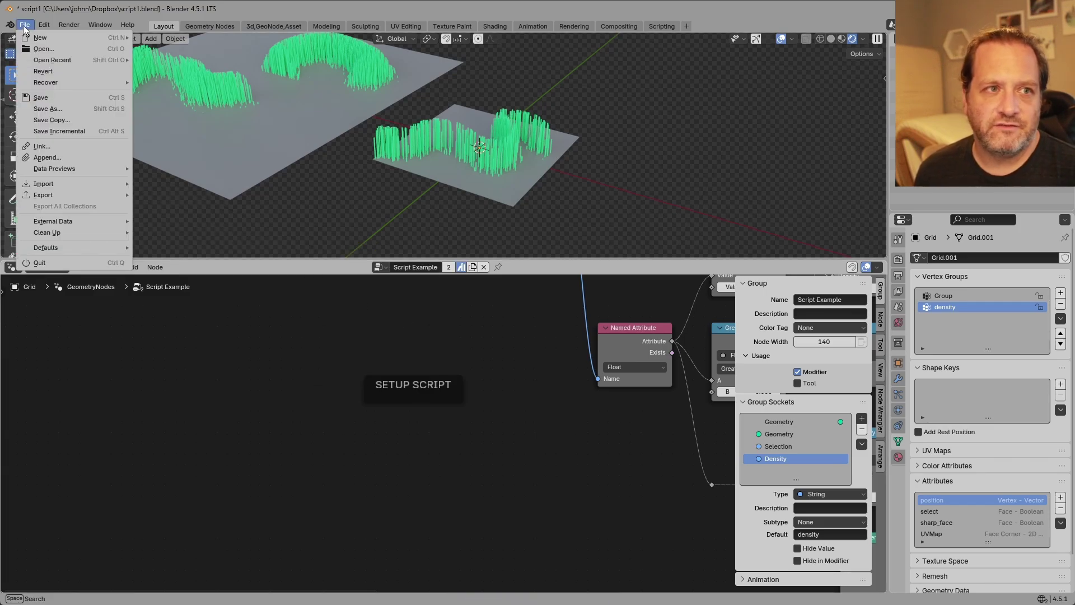
{"action": "left_click", "coordinate": [33, 100]}
{"action": "left_click", "coordinate": [279, 172]}
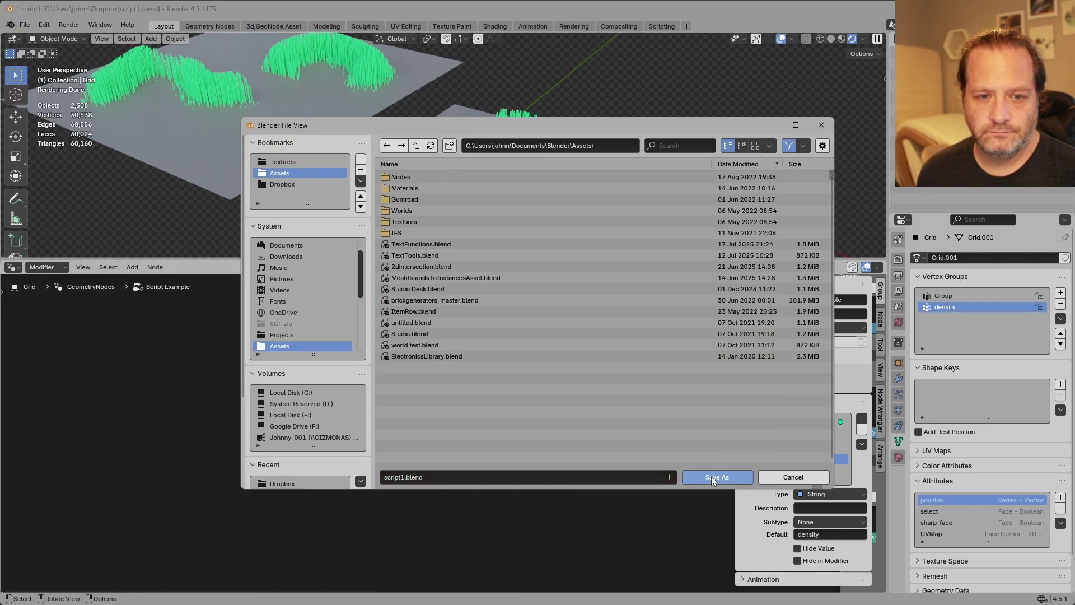
{"action": "left_click", "coordinate": [715, 477]}
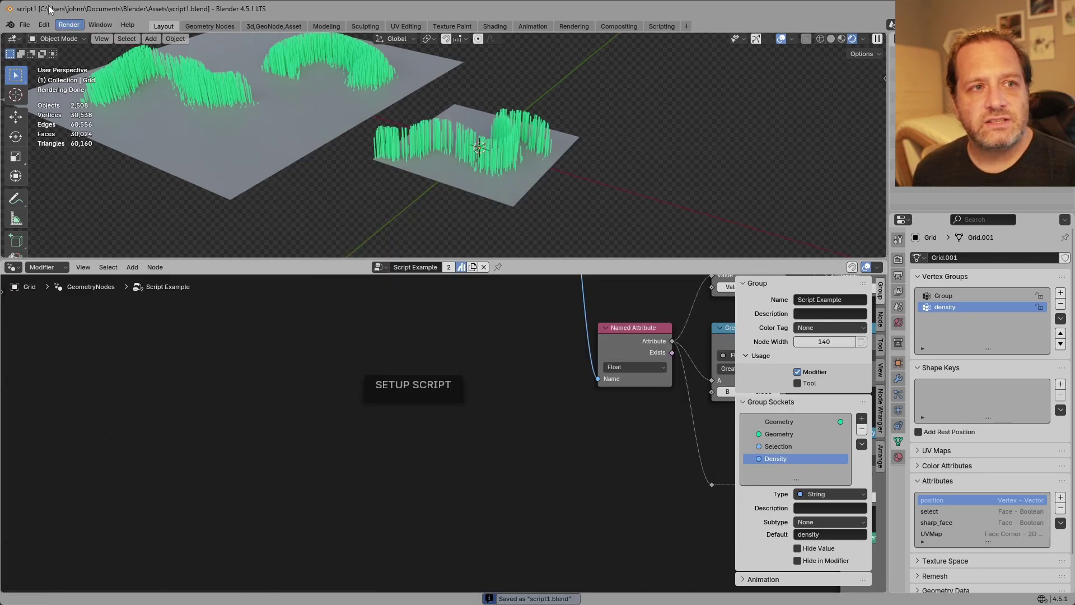
Step: Start a new General file and make the enlarged bottom area an Asset Browser on Unassigned
{"action": "left_click", "coordinate": [25, 25]}
{"action": "mouse_move", "coordinate": [34, 37]}
{"action": "left_click", "coordinate": [162, 37]}
{"action": "left_click_drag", "start_coordinate": [271, 550], "coordinate": [323, 300]}
{"action": "left_click", "coordinate": [12, 412]}
{"action": "left_click", "coordinate": [371, 478]}
{"action": "left_click", "coordinate": [51, 359]}
Step: Filter the assets by 'Scr', then confirm the Scripting workspace has no text scripts
{"action": "left_click", "coordinate": [797, 309]}
{"action": "type", "text": "Sc"}
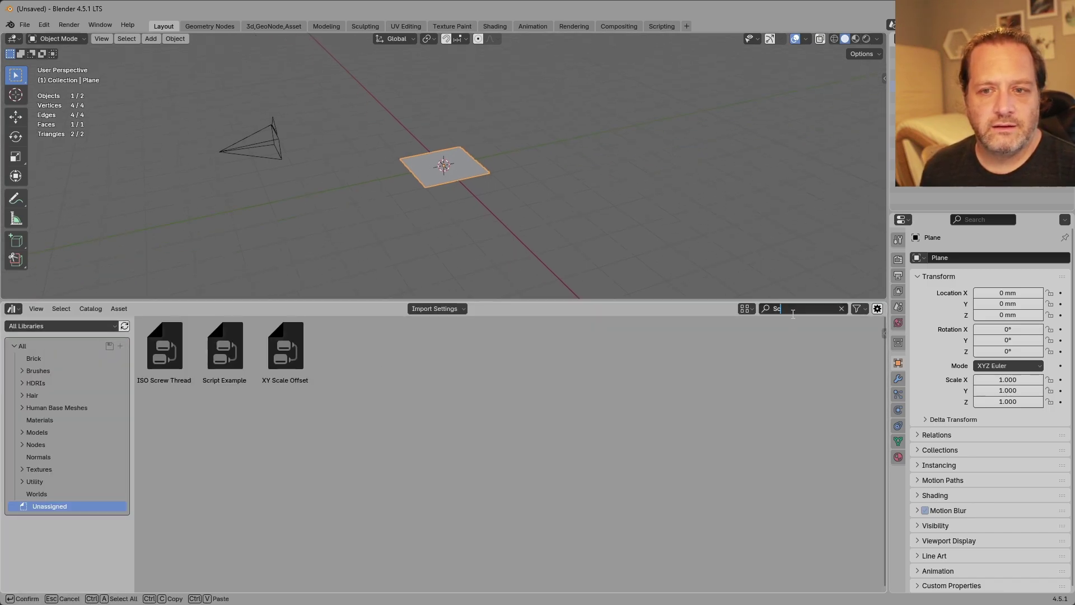
{"action": "type", "text": "r"}
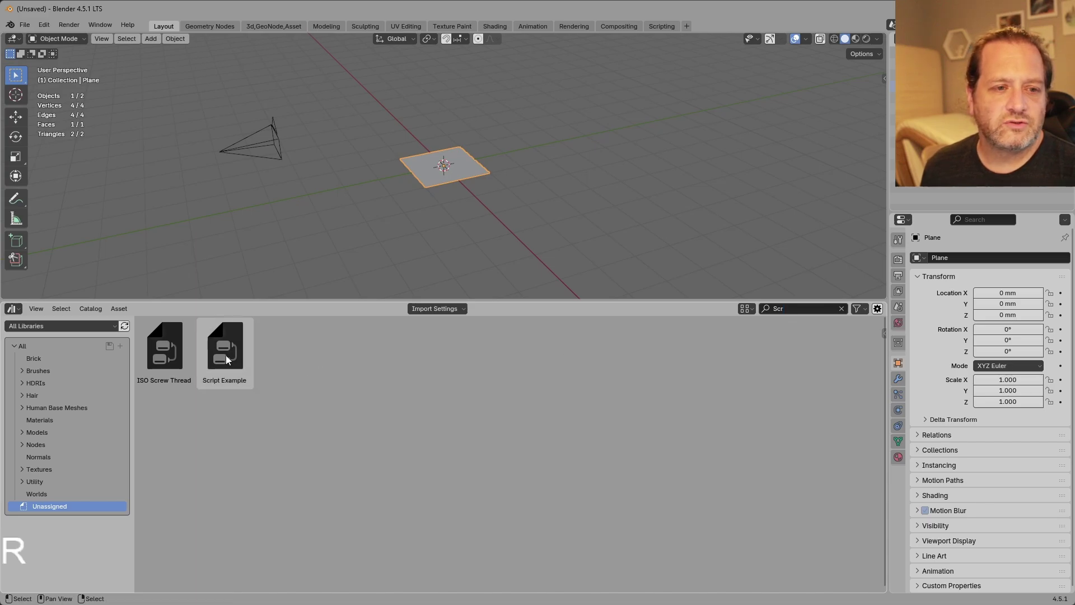
{"action": "key", "text": "Return"}
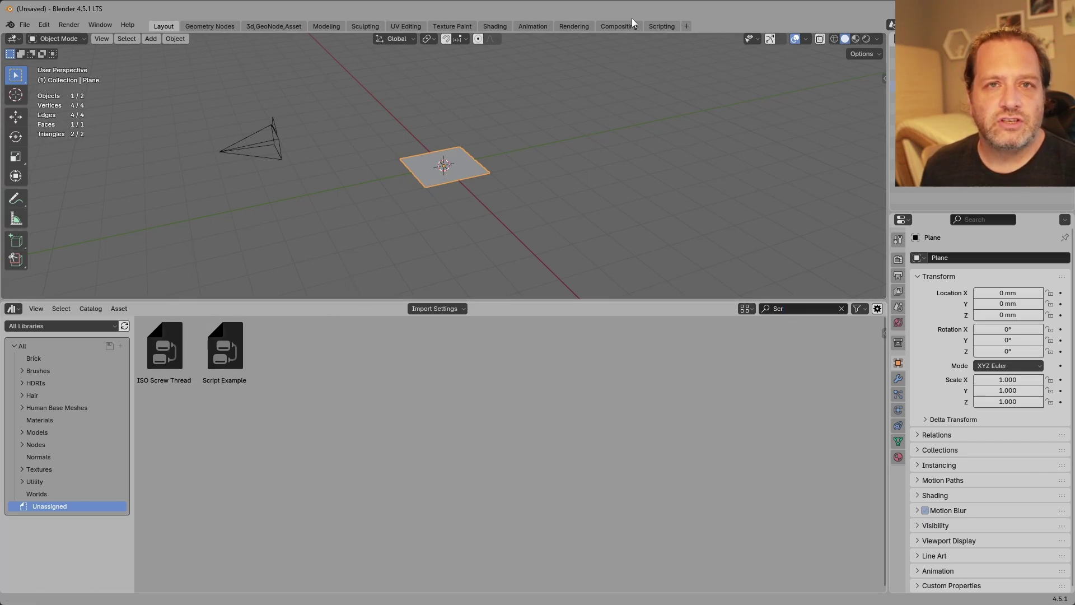
{"action": "left_click", "coordinate": [659, 24]}
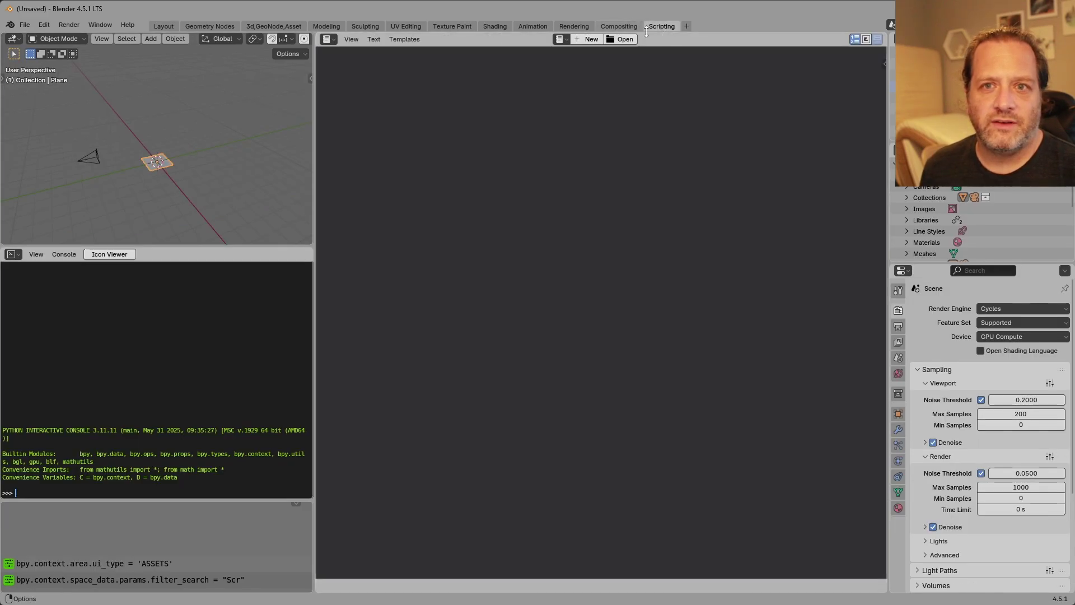
{"action": "left_click", "coordinate": [559, 39]}
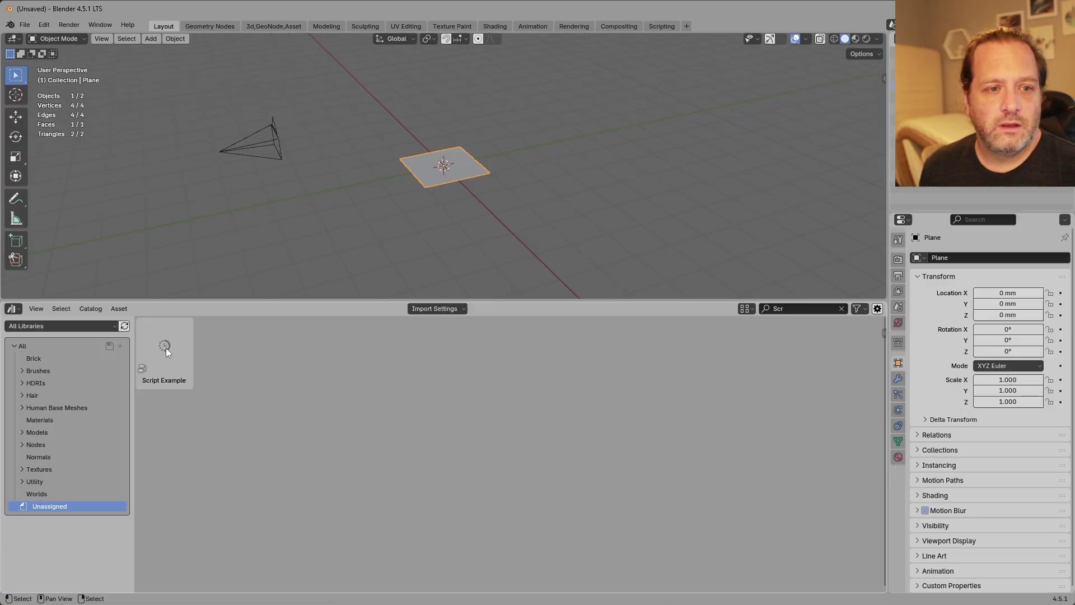
Step: Back in Layout, drop the Script Example asset from the asset browser onto the plane
{"action": "left_click", "coordinate": [164, 27]}
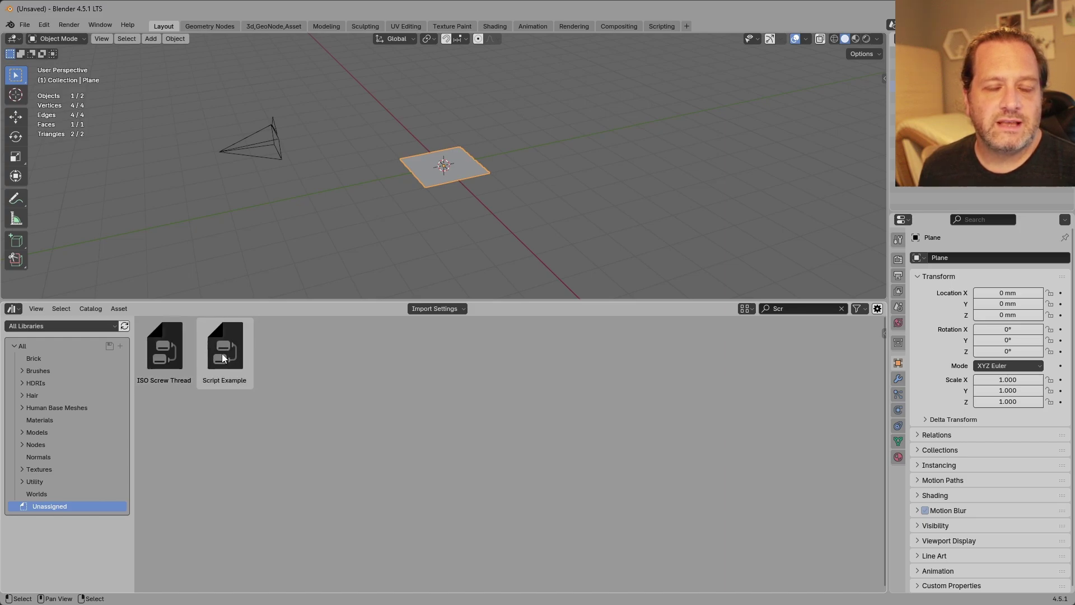
{"action": "mouse_move", "coordinate": [221, 363]}
{"action": "left_click_drag", "start_coordinate": [220, 363], "coordinate": [446, 170]}
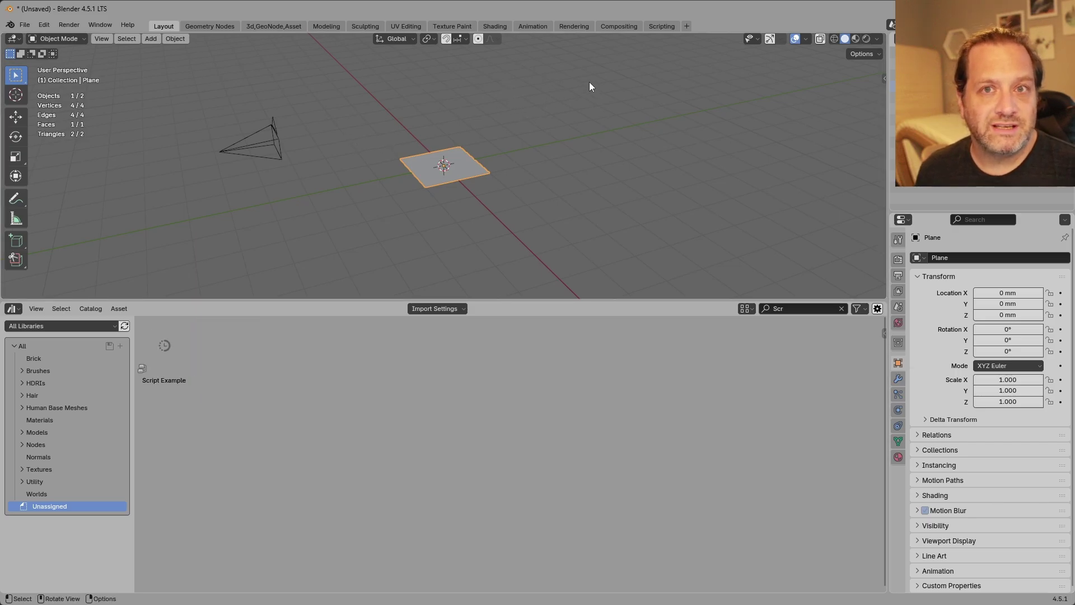
Step: In the Scripting workspace, load the Geo Node Setup text and run it
{"action": "left_click", "coordinate": [661, 27]}
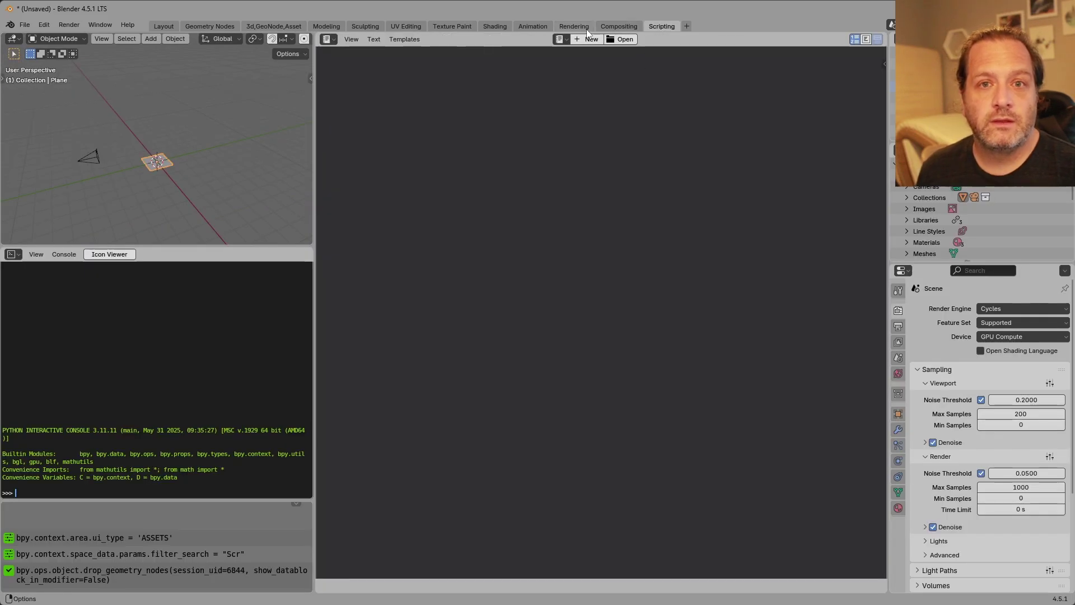
{"action": "left_click", "coordinate": [560, 40]}
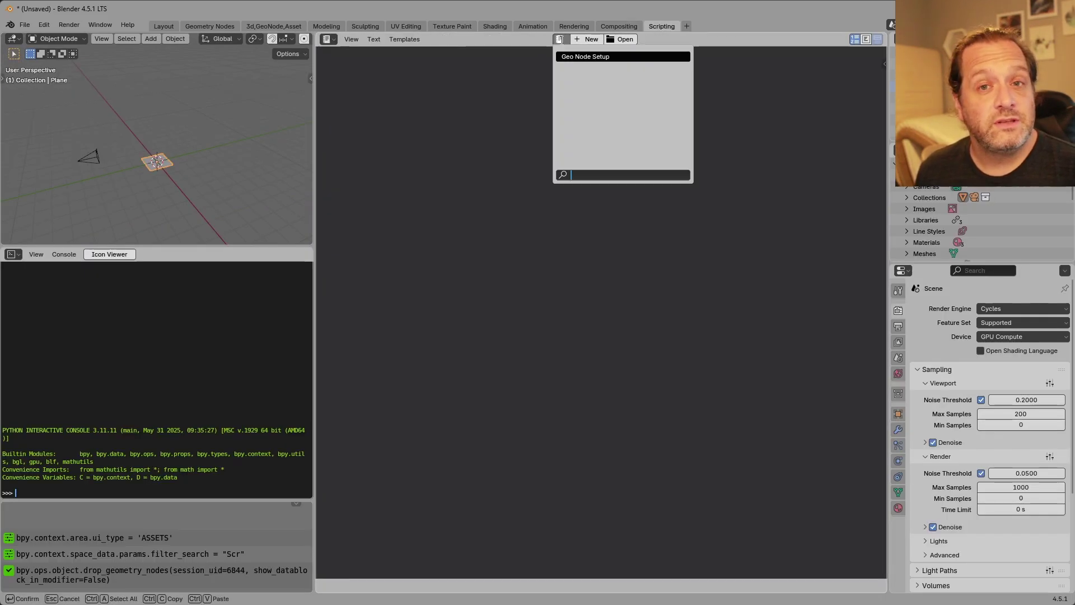
{"action": "left_click", "coordinate": [622, 56]}
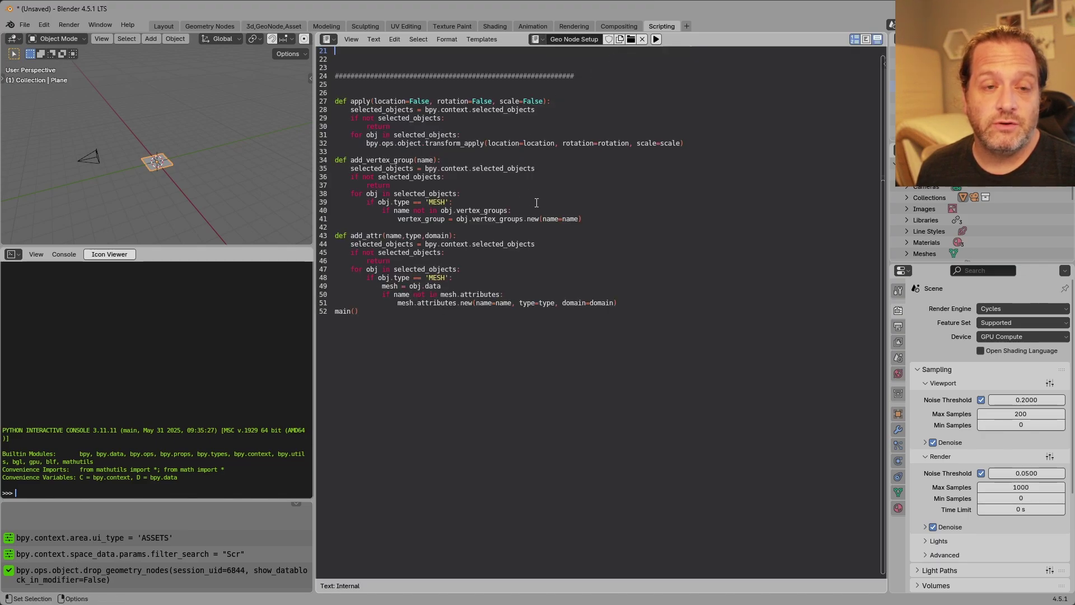
{"action": "scroll", "coordinate": [503, 246], "scroll_direction": "up", "scroll_amount": 7}
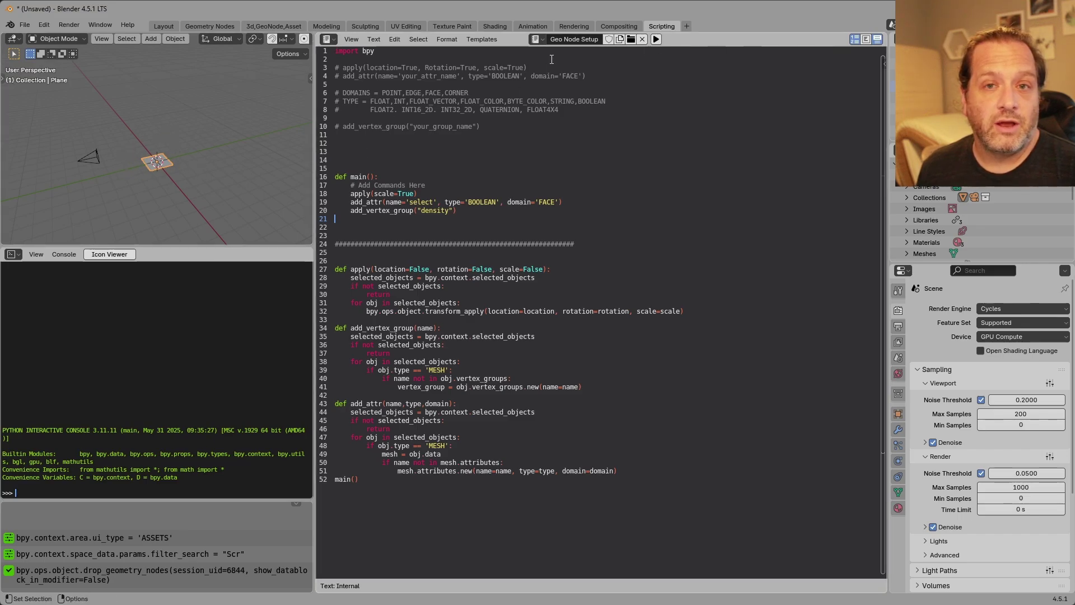
{"action": "left_click", "coordinate": [656, 39]}
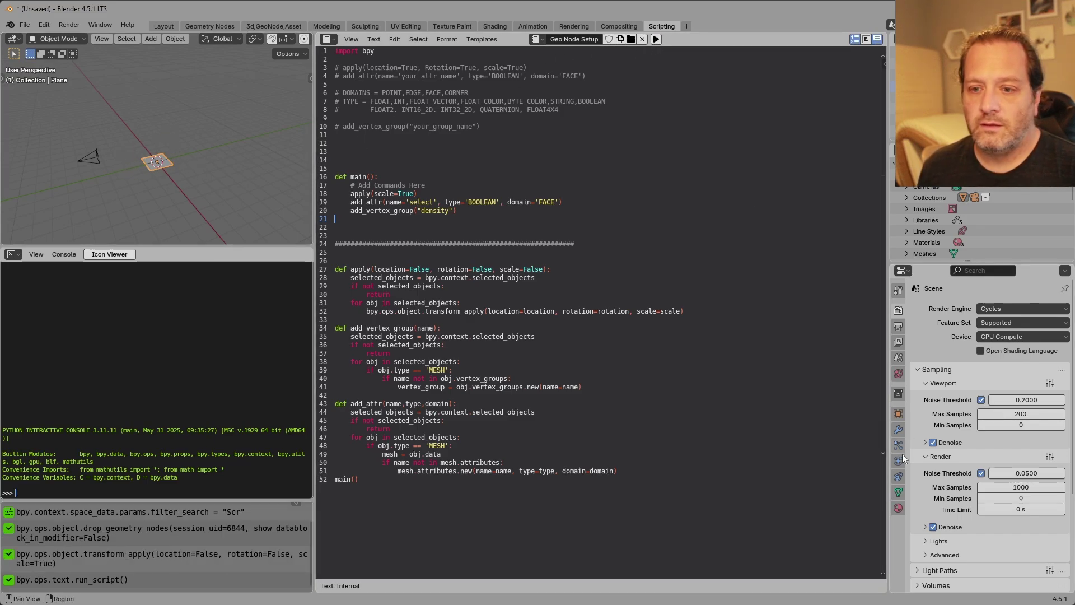
Step: Check the plane's Object Data attributes for the new 'density' and 'select' entries
{"action": "left_click", "coordinate": [899, 492]}
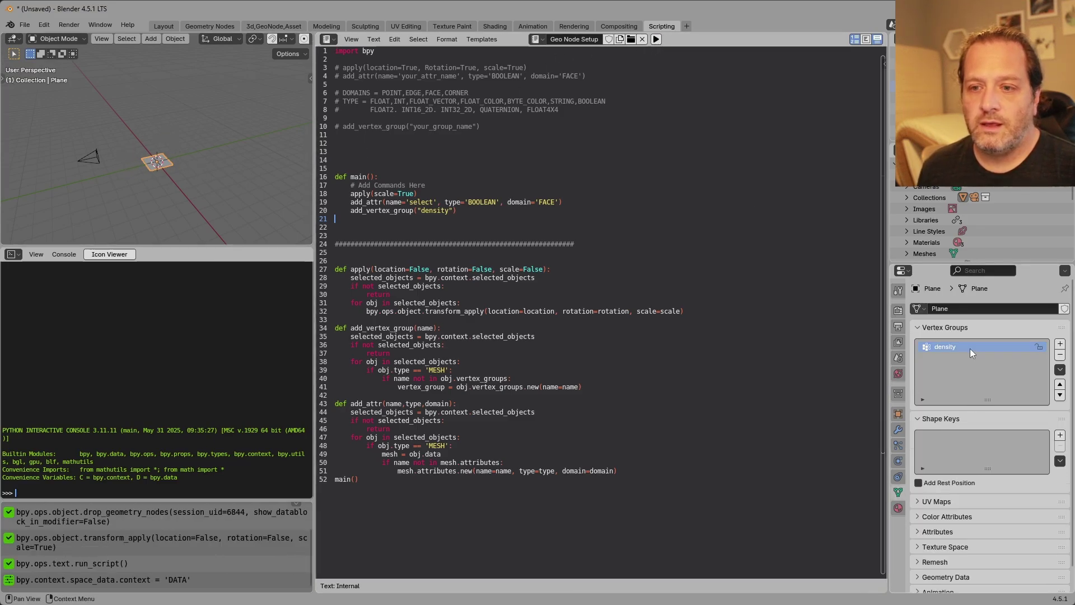
{"action": "left_click", "coordinate": [937, 531]}
{"action": "scroll", "coordinate": [935, 515], "scroll_direction": "down", "scroll_amount": 3}
{"action": "scroll", "coordinate": [954, 322], "scroll_direction": "up", "scroll_amount": 1}
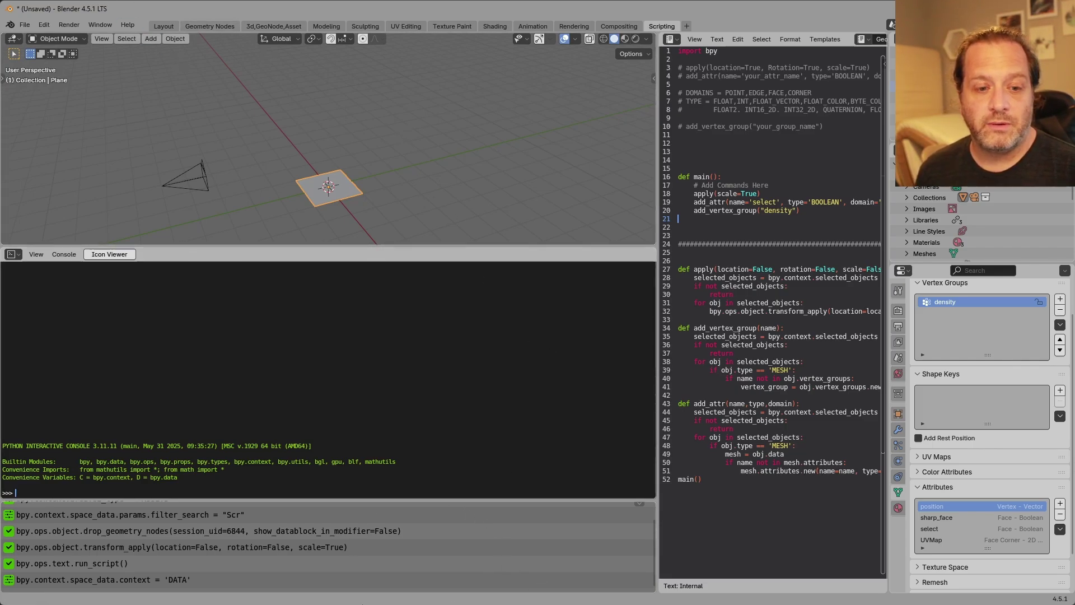
Step: Place Chrome beside Blender and select the repository URL on the JohnnyGizmo extensions page
{"action": "mouse_move", "coordinate": [362, 604]}
{"action": "left_click", "coordinate": [403, 591]}
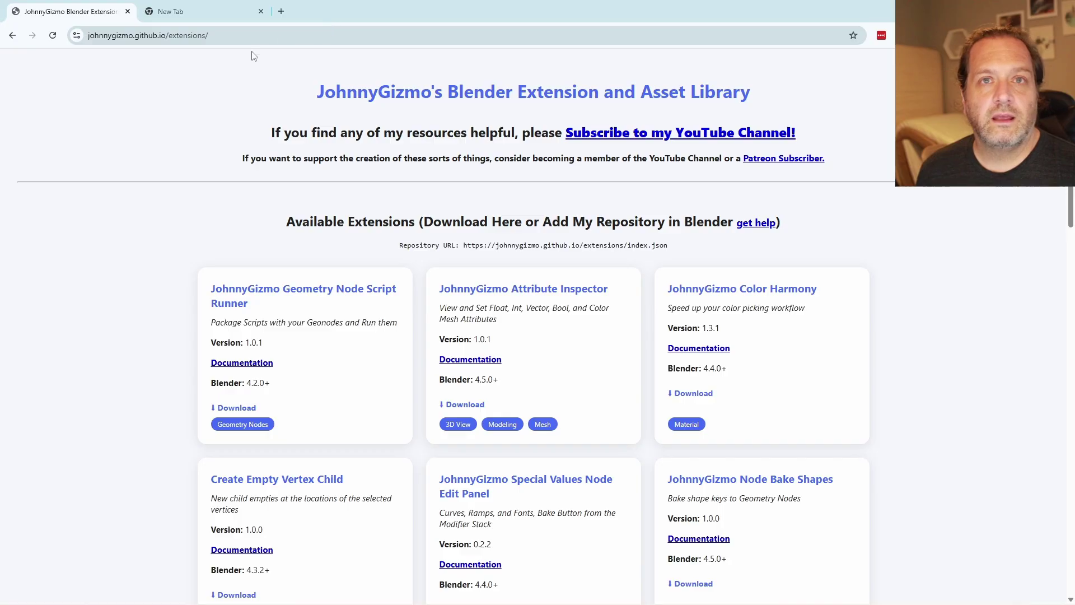
{"action": "double_click", "coordinate": [379, 17]}
{"action": "left_click_drag", "start_coordinate": [394, 21], "coordinate": [765, 49]}
{"action": "scroll", "coordinate": [609, 271], "scroll_direction": "down", "scroll_amount": 2}
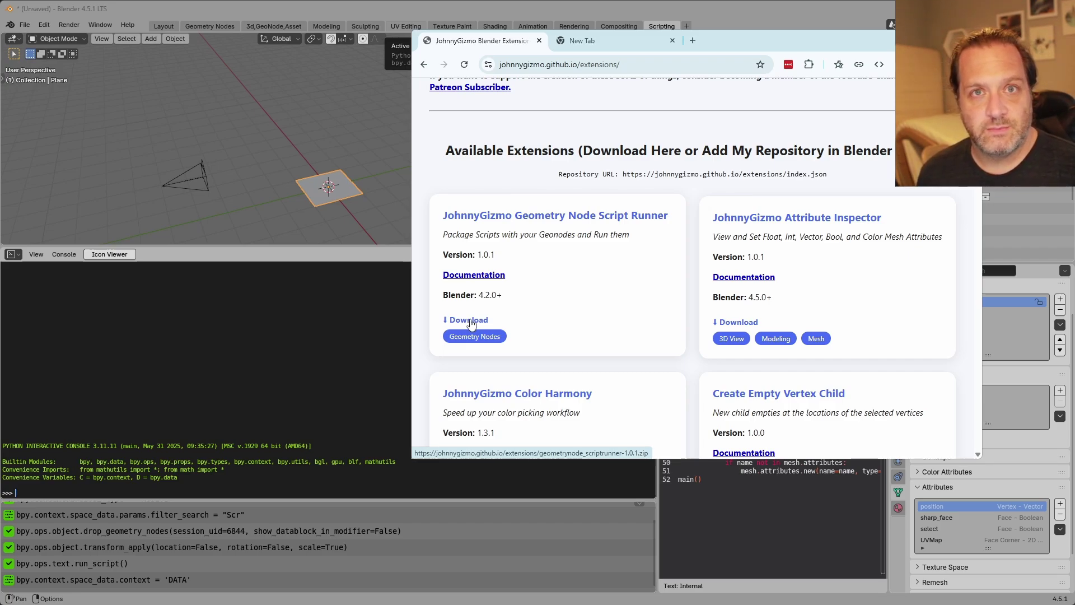
{"action": "left_click", "coordinate": [653, 175]}
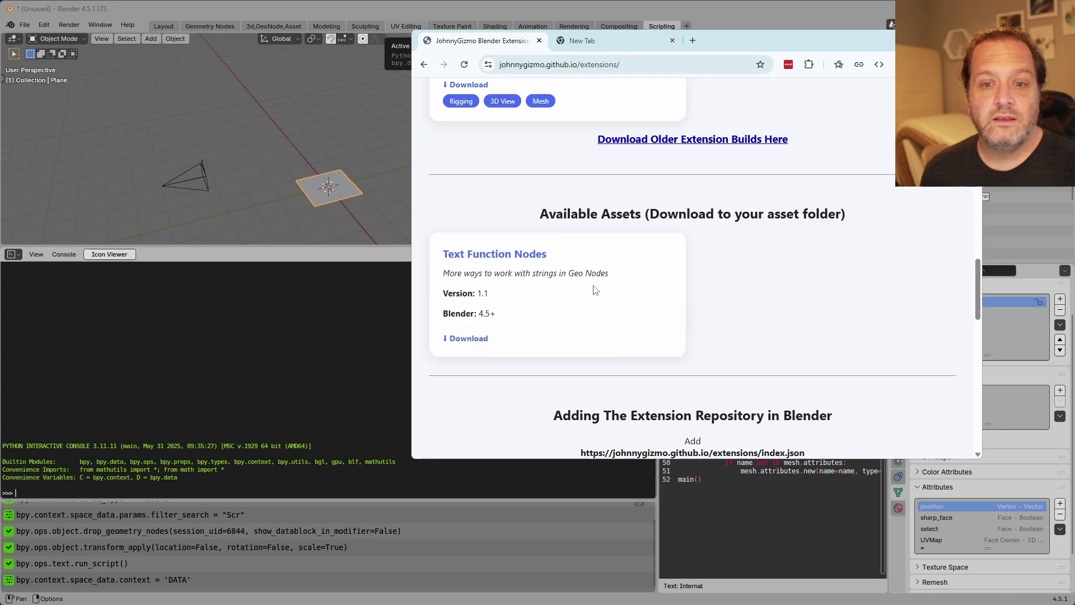
{"action": "scroll", "coordinate": [596, 290], "scroll_direction": "down", "scroll_amount": 15}
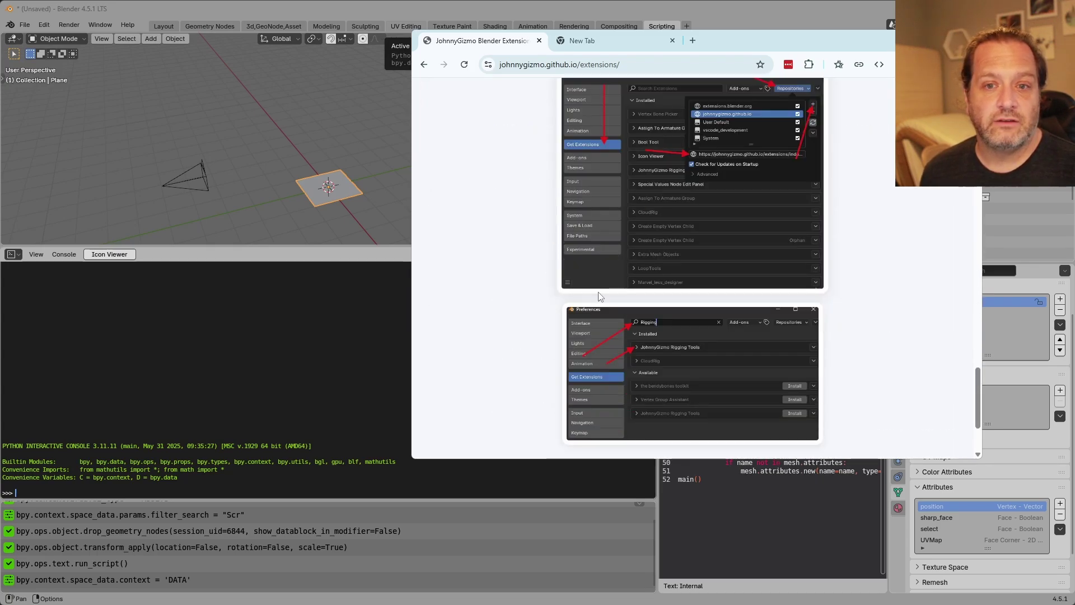
{"action": "scroll", "coordinate": [599, 295], "scroll_direction": "up", "scroll_amount": 15}
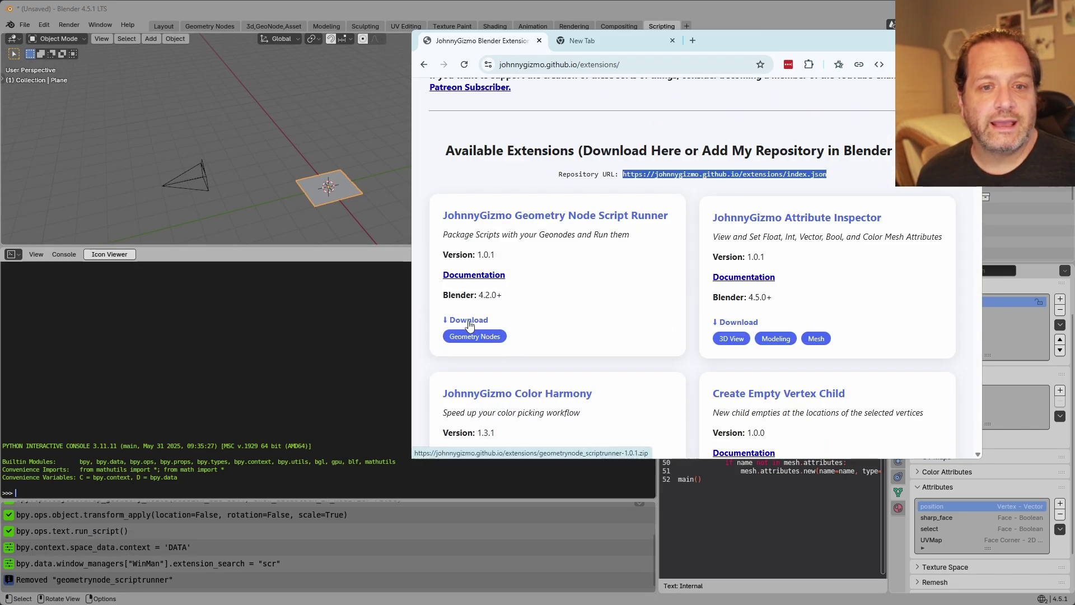
Step: Drop the Geometry Node Script Runner download into Blender and confirm the installation
{"action": "left_click_drag", "start_coordinate": [467, 324], "coordinate": [280, 158]}
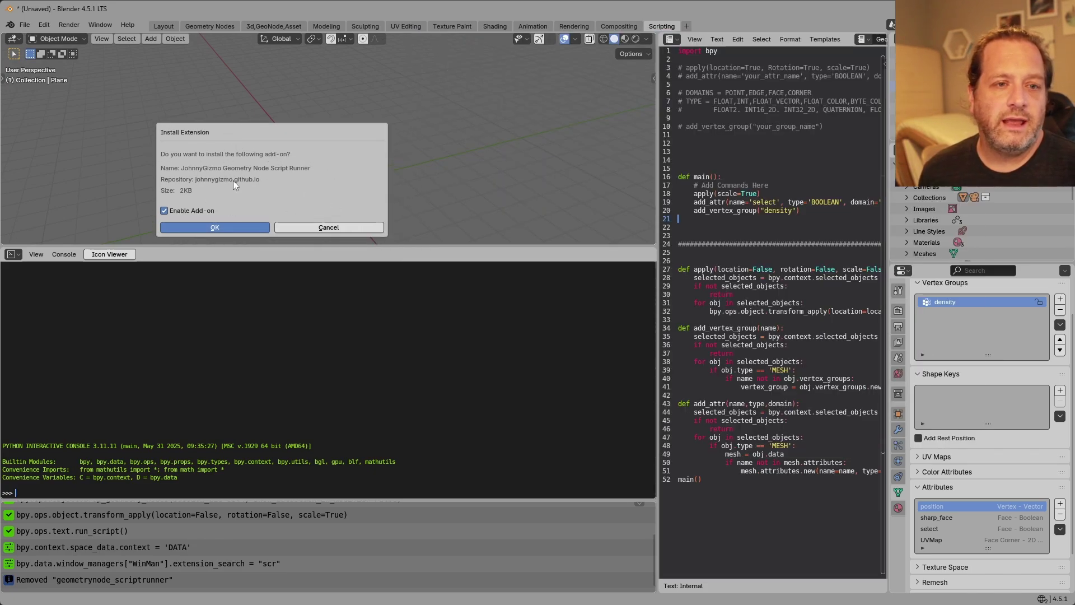
{"action": "left_click", "coordinate": [221, 230]}
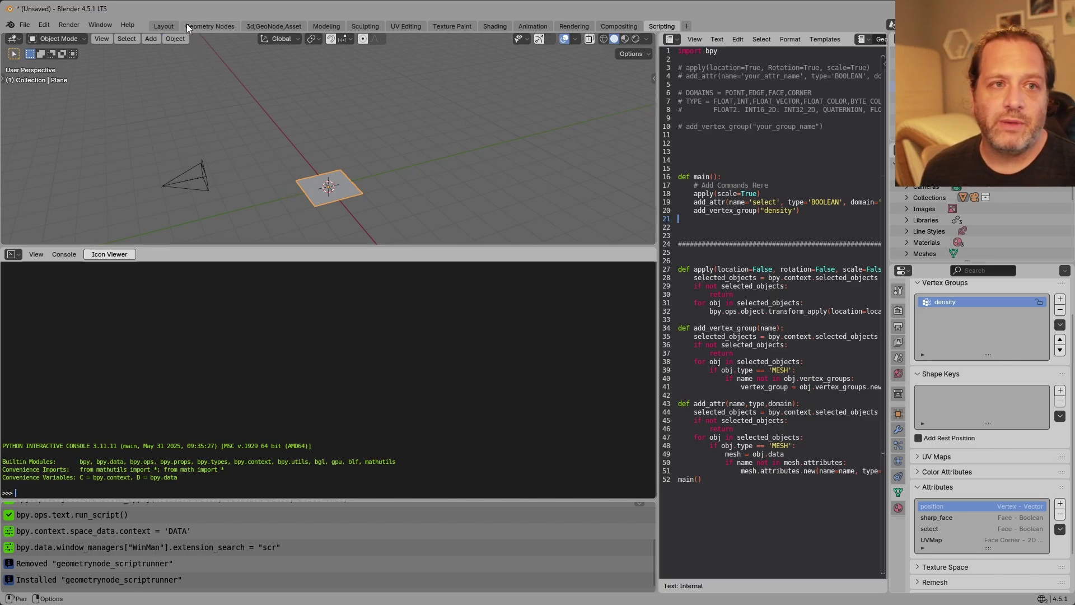
Step: In Layout's node editor, select the SETUP SCRIPT frame and run its Geo Node Setup script
{"action": "left_click", "coordinate": [163, 25]}
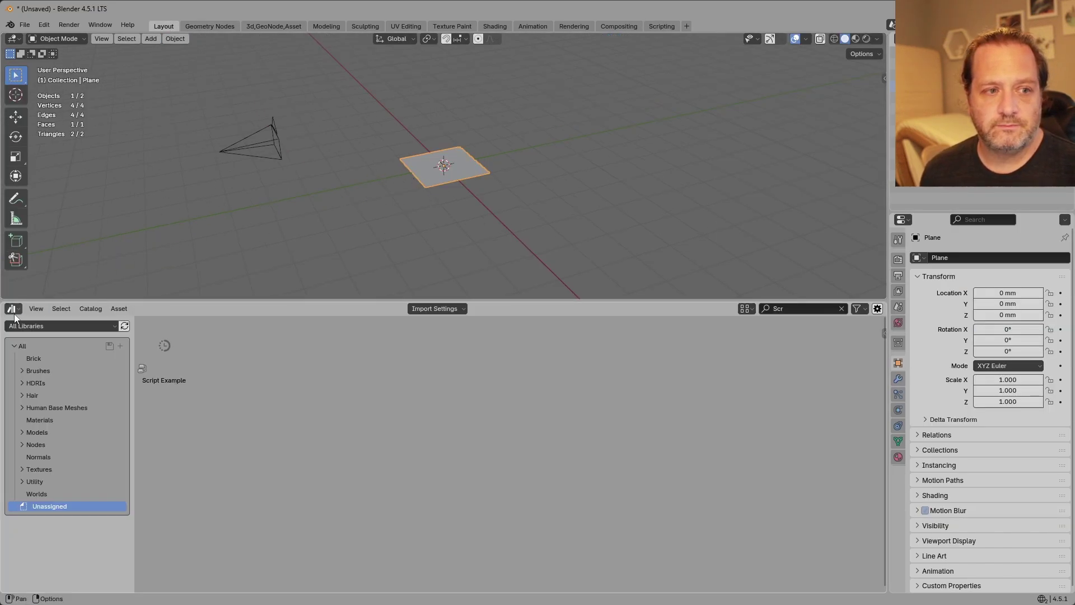
{"action": "key", "text": "shift+F3"}
{"action": "left_click", "coordinate": [881, 362]}
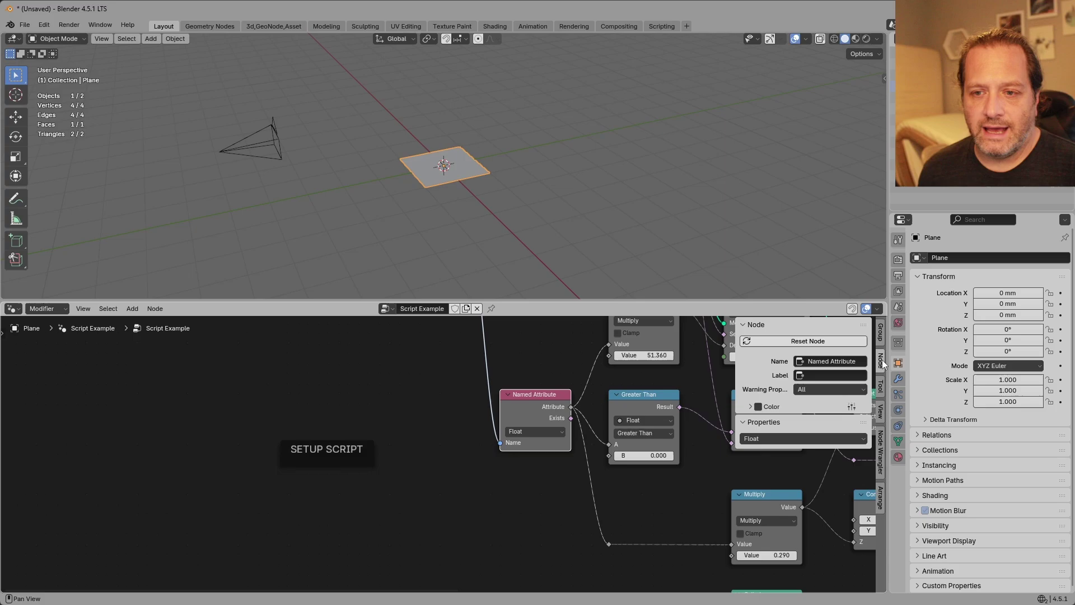
{"action": "left_click", "coordinate": [344, 452]}
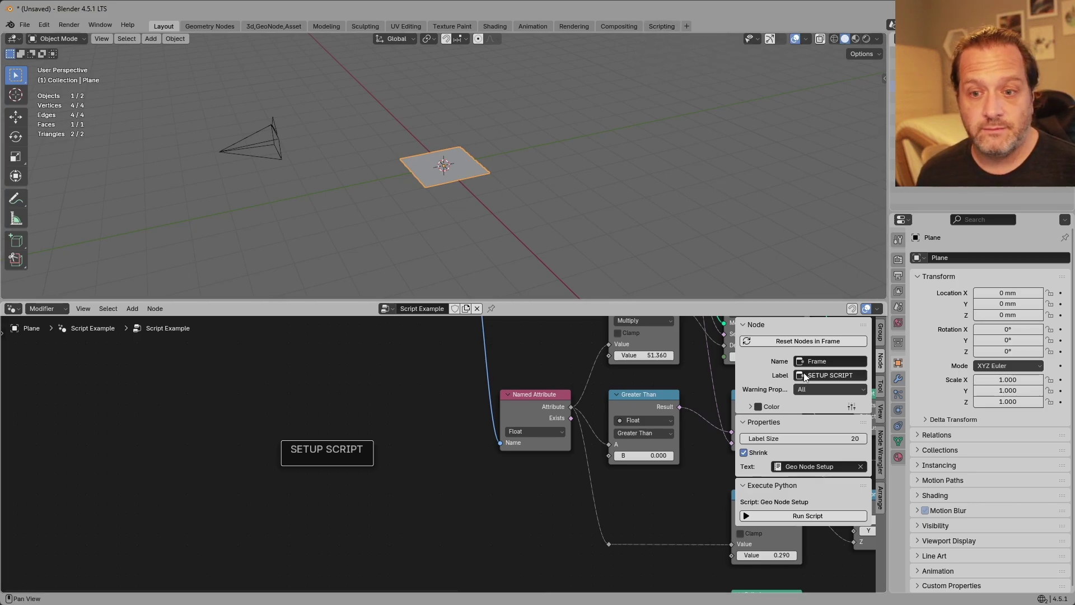
{"action": "left_click", "coordinate": [812, 516]}
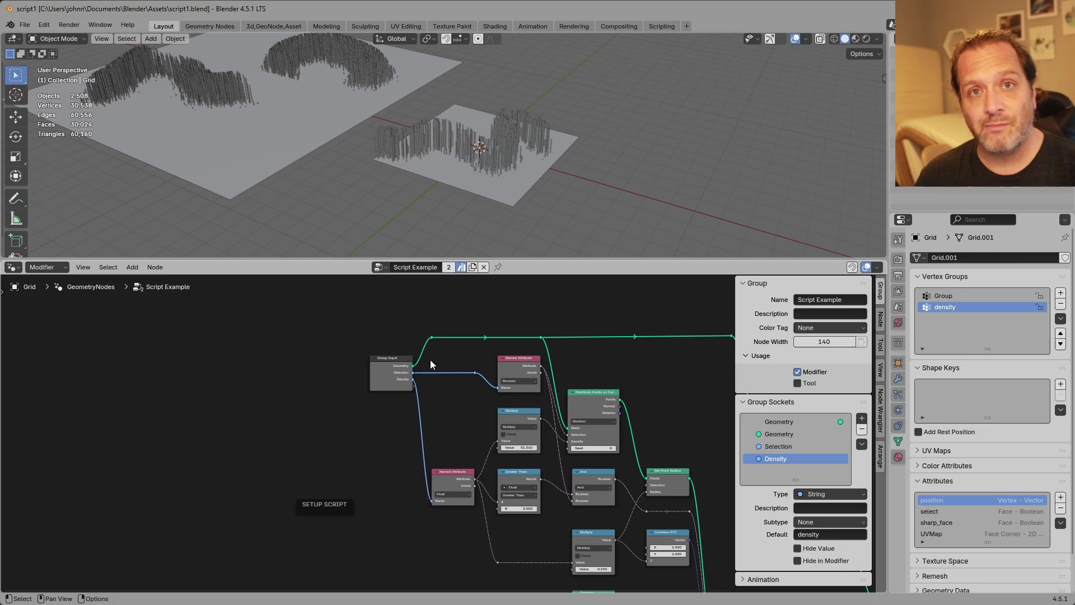
Step: Add a Warning node above Named Attribute with the message 'Run Setup Script'
{"action": "scroll", "coordinate": [430, 360], "scroll_direction": "up", "scroll_amount": 4}
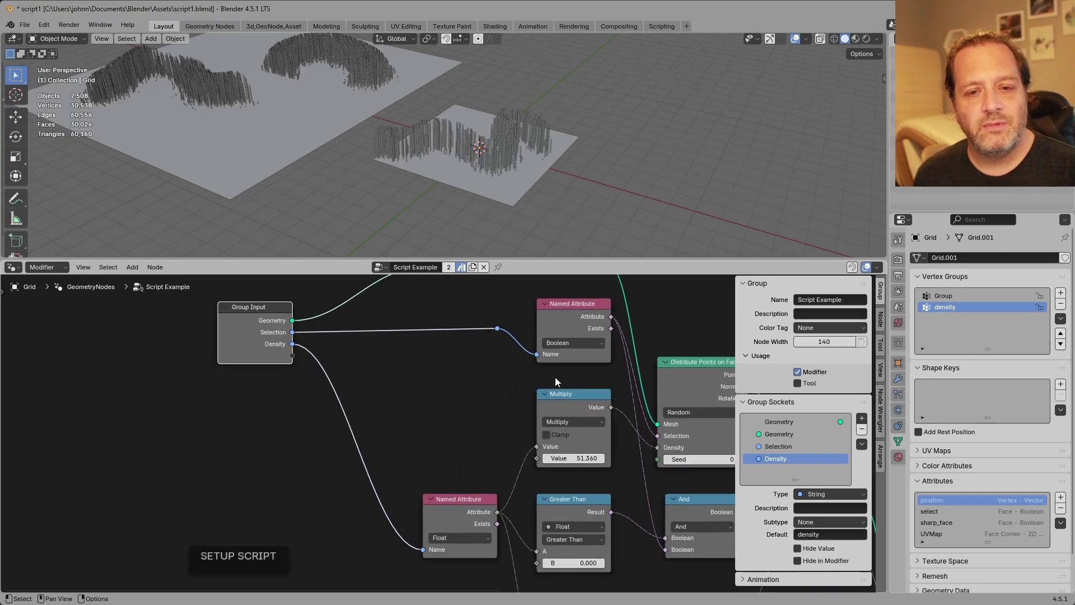
{"action": "middle_click_drag", "start_coordinate": [546, 367], "coordinate": [337, 422], "text": "shift"}
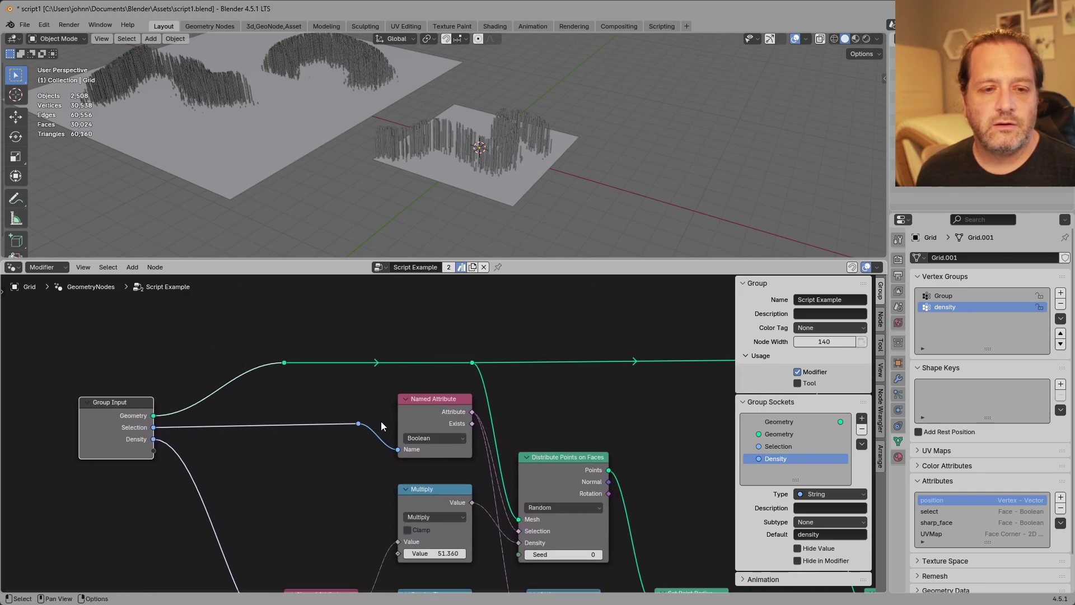
{"action": "left_click_drag", "start_coordinate": [437, 400], "coordinate": [454, 415]}
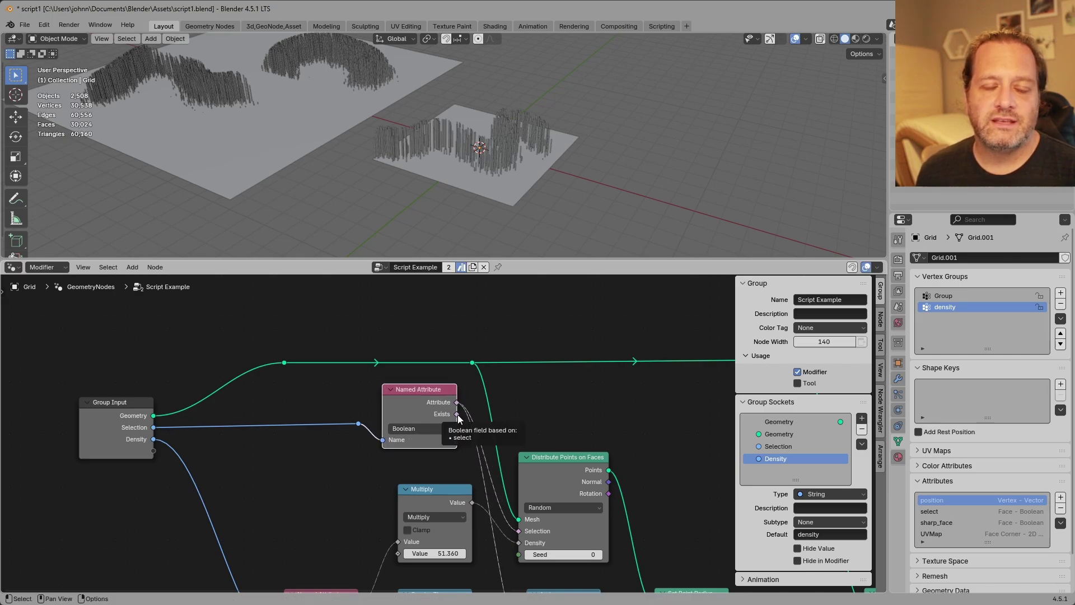
{"action": "middle_click_drag", "start_coordinate": [454, 417], "coordinate": [337, 518]}
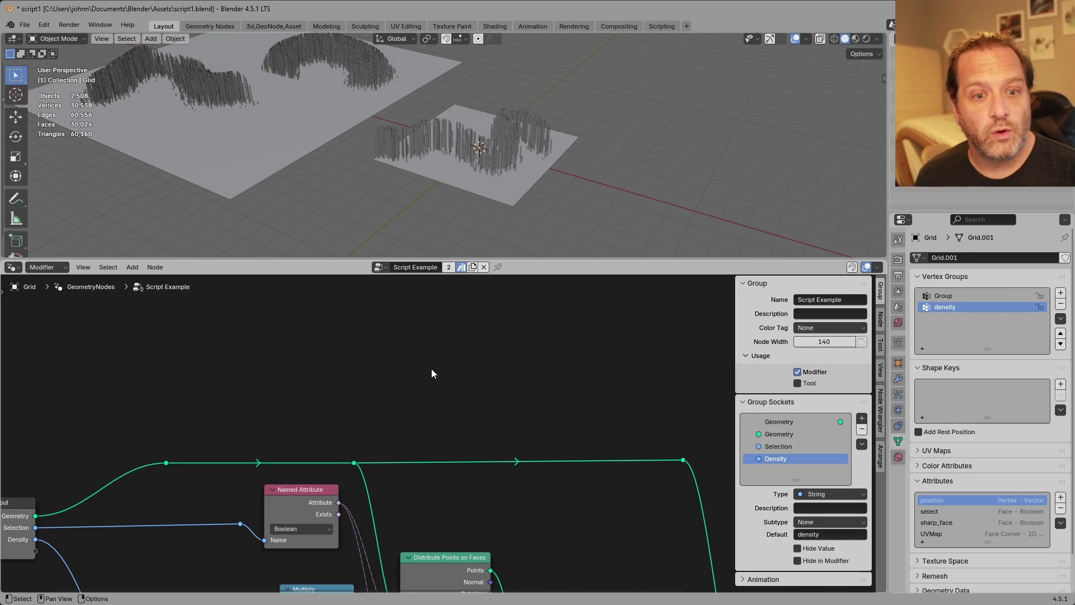
{"action": "key", "text": "shift+a"}
{"action": "mouse_move", "coordinate": [413, 297]}
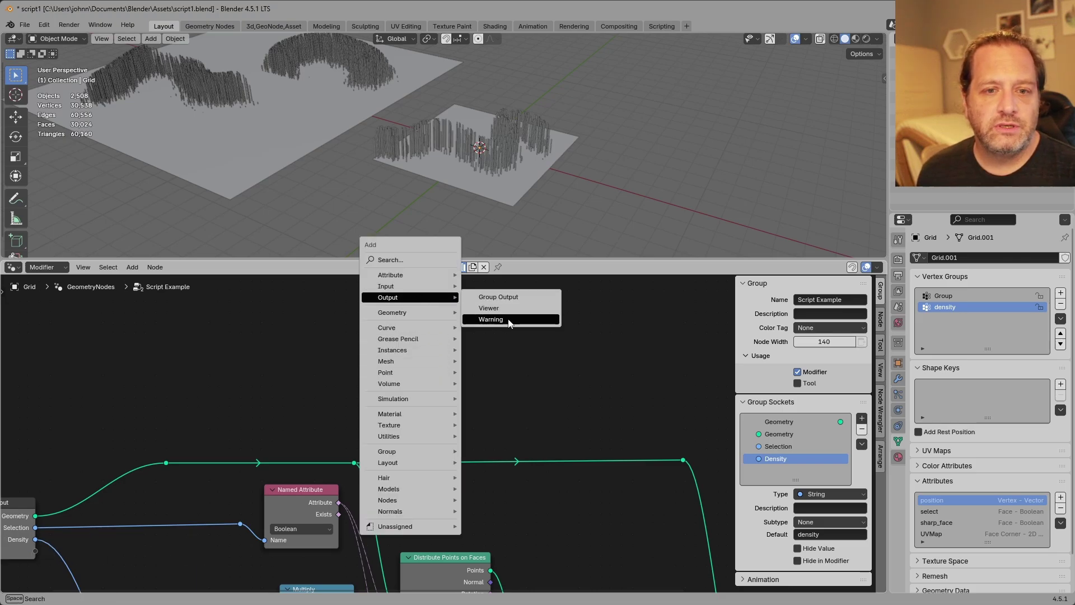
{"action": "left_click", "coordinate": [490, 319]}
{"action": "left_click", "coordinate": [479, 387]}
{"action": "left_click", "coordinate": [479, 386]}
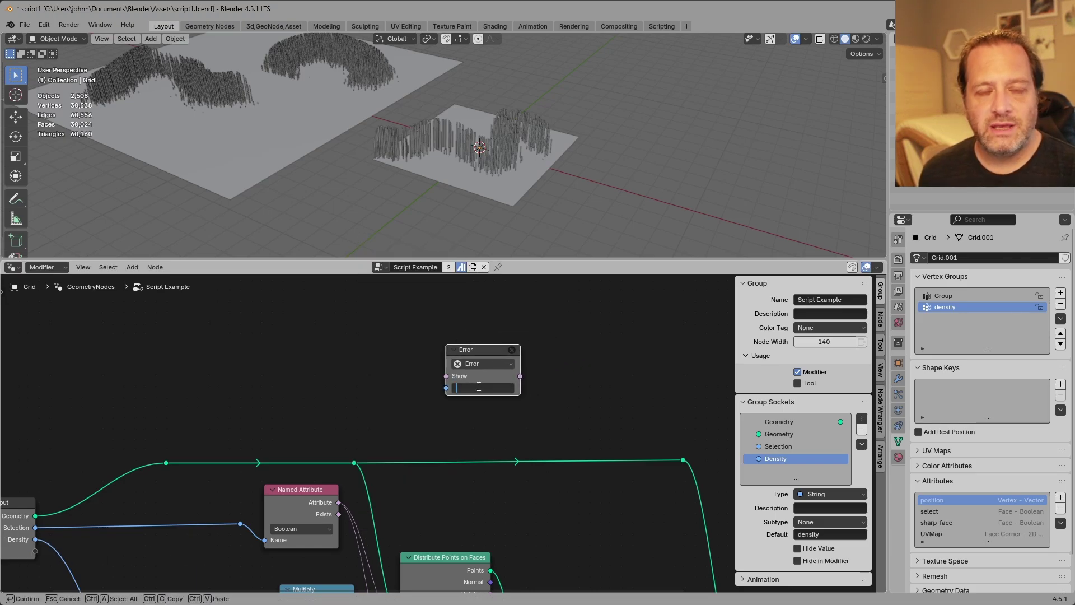
{"action": "type", "text": "S"}
{"action": "key", "text": "BackSpace"}
{"action": "type", "text": "Run Setup Script"}
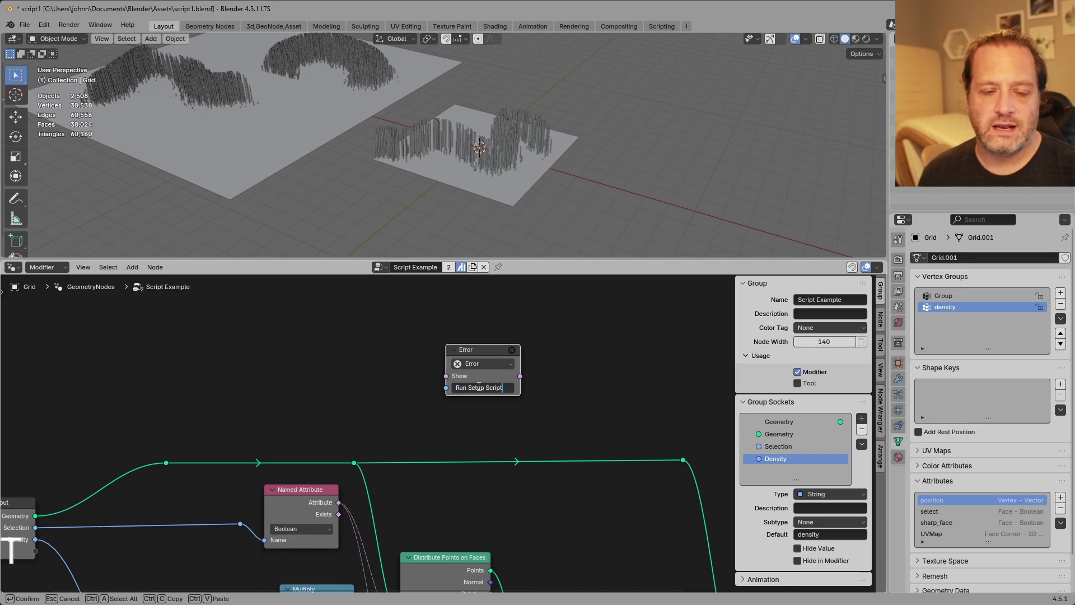
{"action": "key", "text": "Return"}
Step: Nudge the Named Attribute node and move the Error node further right
{"action": "scroll", "coordinate": [479, 387], "scroll_direction": "up", "scroll_amount": 2}
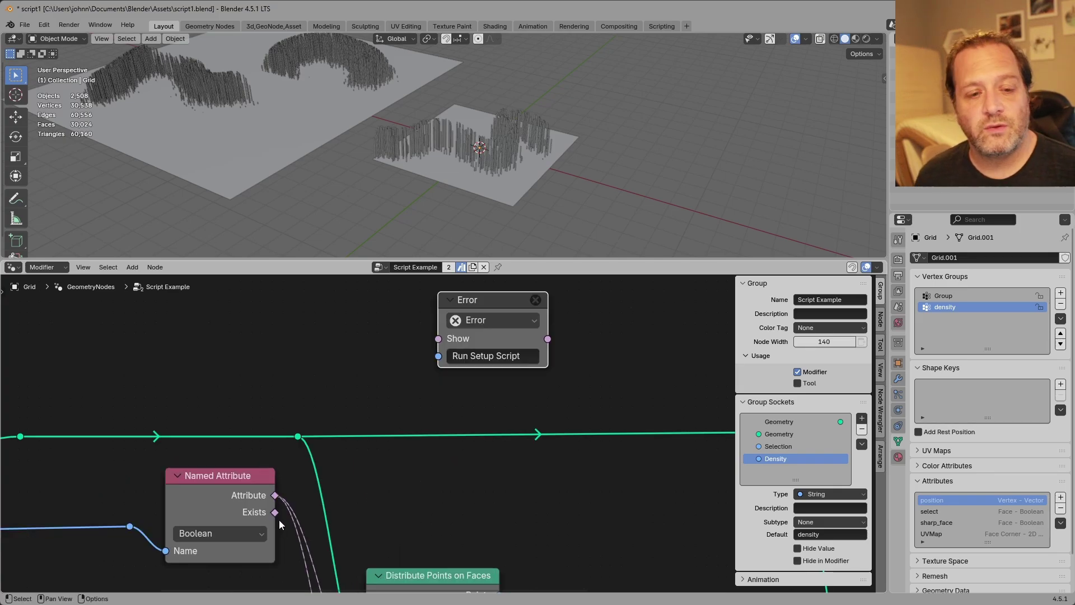
{"action": "left_click_drag", "start_coordinate": [220, 490], "coordinate": [223, 484]}
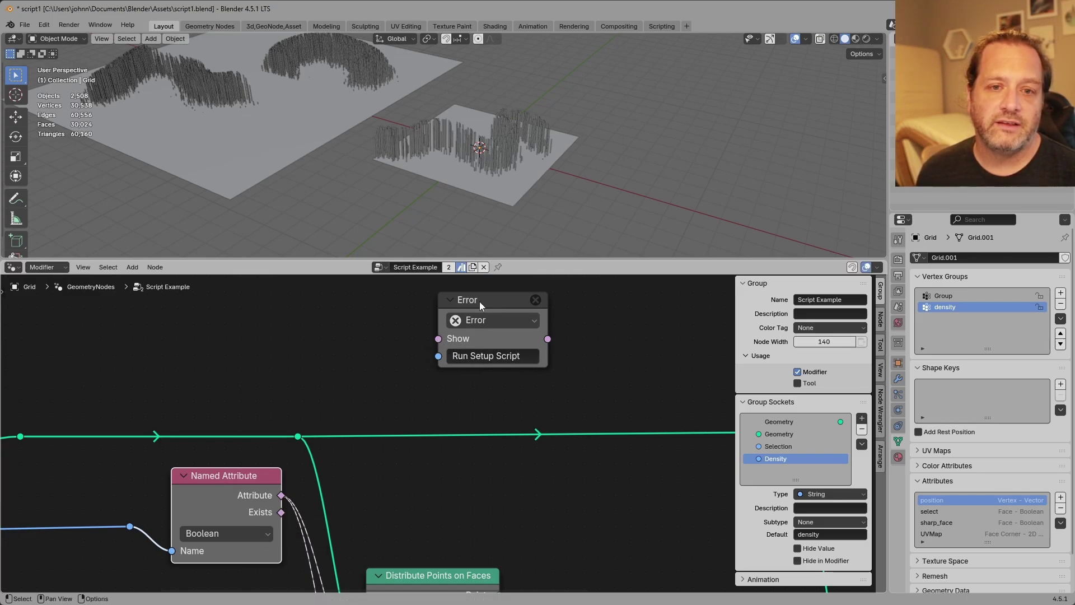
{"action": "left_click_drag", "start_coordinate": [479, 301], "coordinate": [545, 300]}
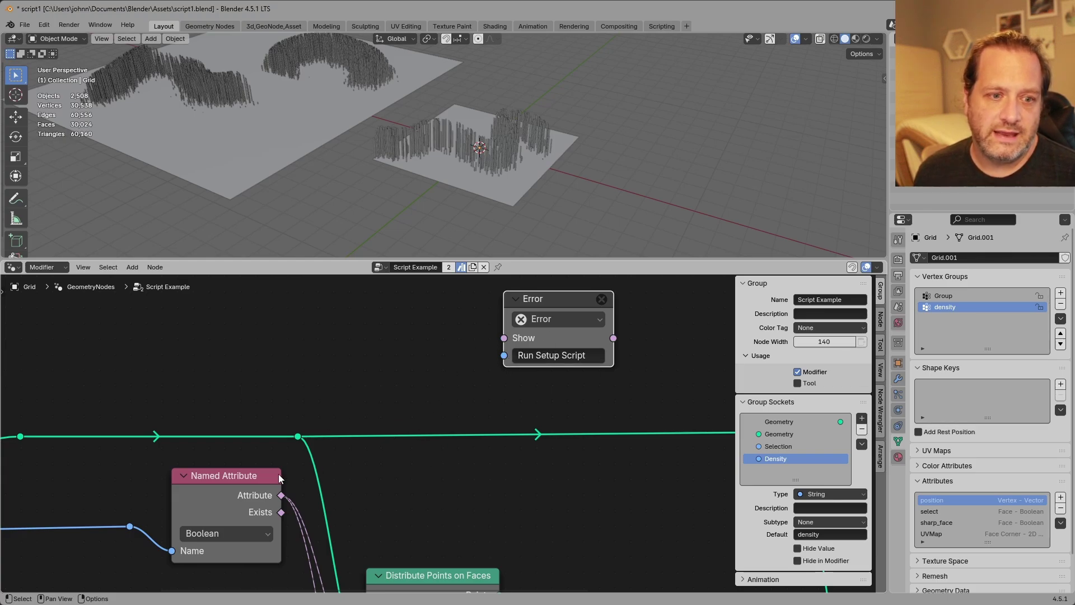
{"action": "key", "text": "Escape"}
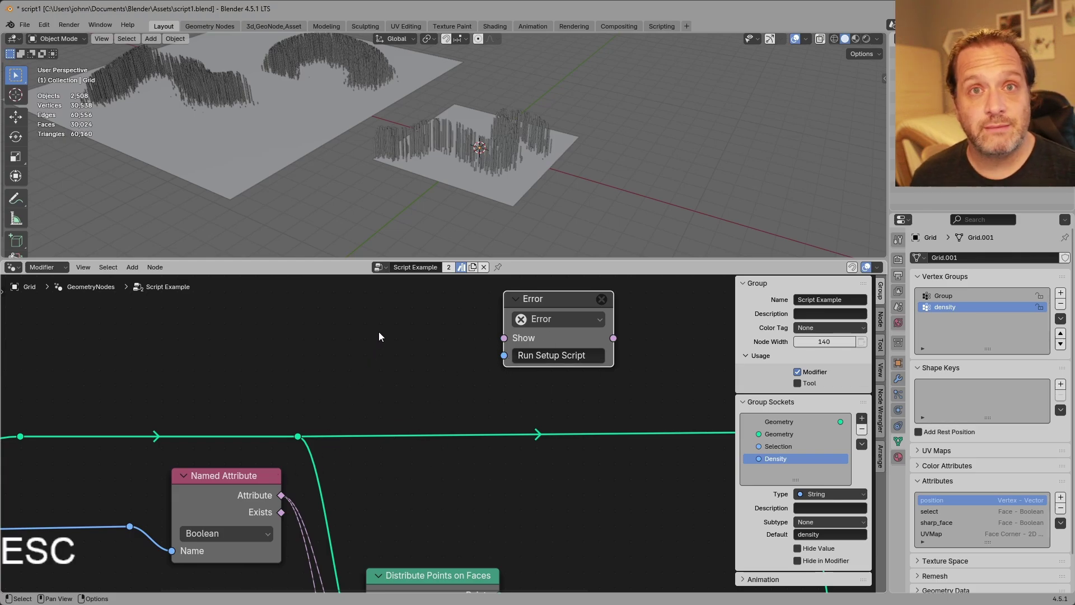
Step: Add a Boolean Sample Index fed by Exists, with its output driving the Error node's Show
{"action": "key", "text": "shift+a"}
{"action": "type", "text": "sample"}
{"action": "key", "text": "Return"}
{"action": "left_click", "coordinate": [359, 300]}
{"action": "left_click", "coordinate": [407, 359]}
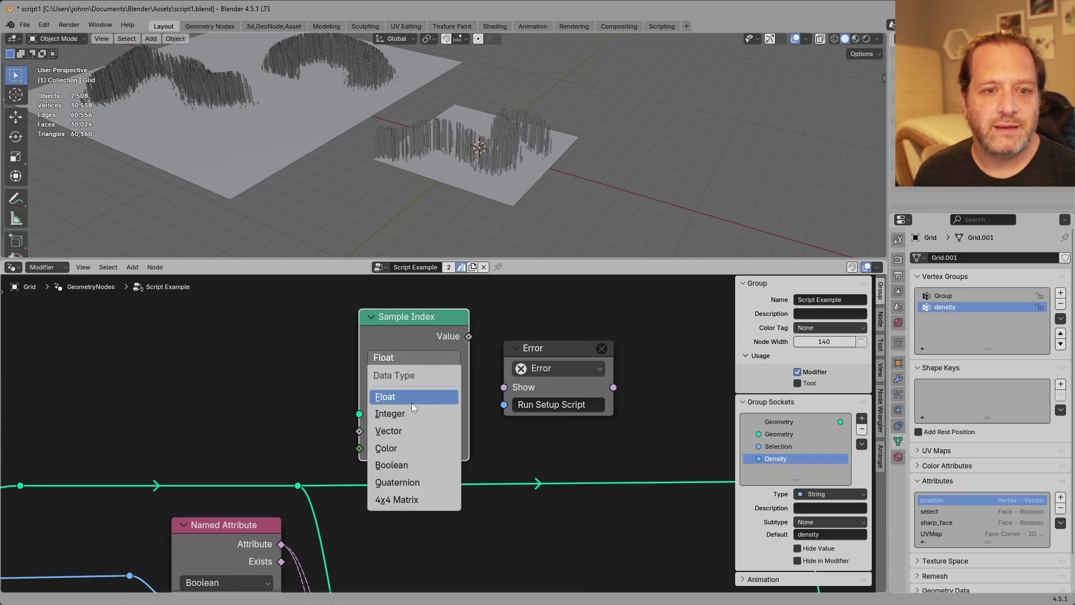
{"action": "left_click", "coordinate": [415, 464]}
{"action": "scroll", "coordinate": [370, 471], "scroll_direction": "down", "scroll_amount": 1}
{"action": "middle_click_drag", "start_coordinate": [385, 490], "coordinate": [361, 494], "text": "shift"}
{"action": "left_click_drag", "start_coordinate": [292, 538], "coordinate": [354, 435]}
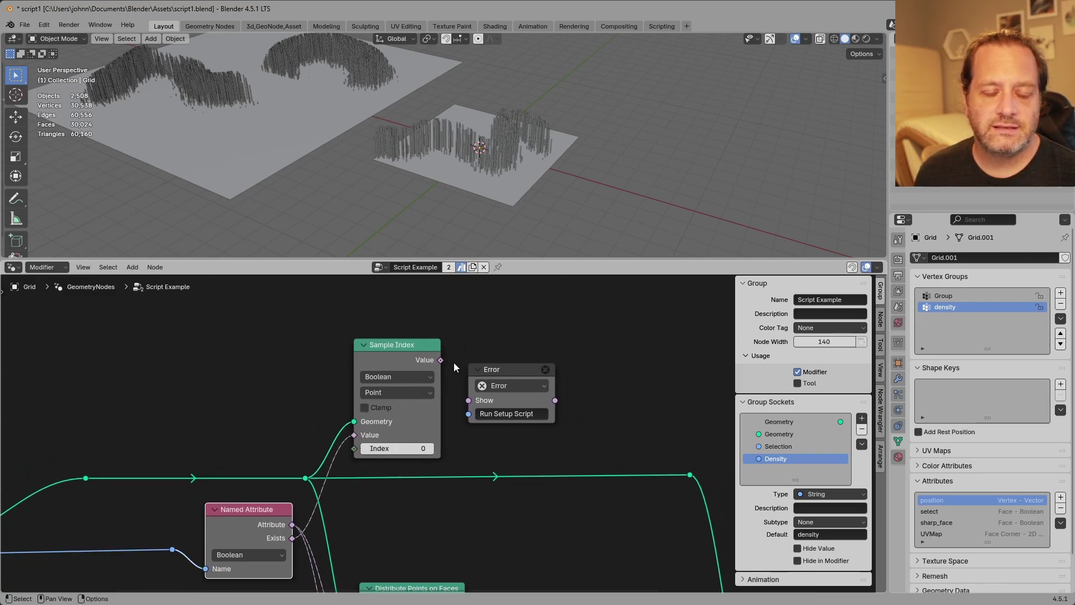
{"action": "left_click_drag", "start_coordinate": [440, 359], "coordinate": [470, 400]}
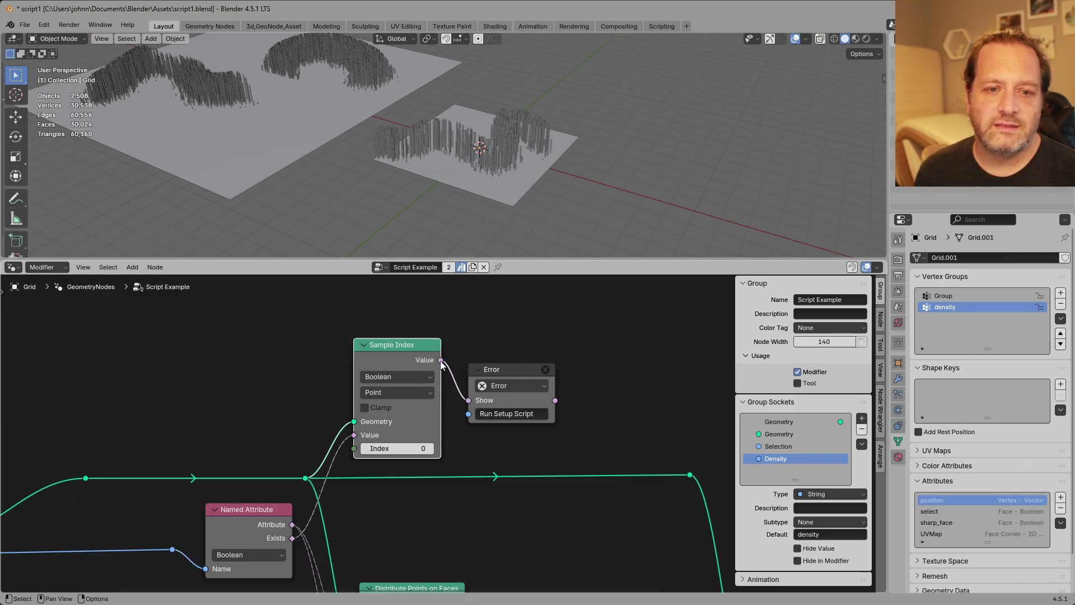
Step: Move the Error node right and insert a Not node between Sample Index and Error
{"action": "scroll", "coordinate": [441, 361], "scroll_direction": "up", "scroll_amount": 2}
{"action": "middle_click_drag", "start_coordinate": [445, 319], "coordinate": [435, 341], "text": "shift"}
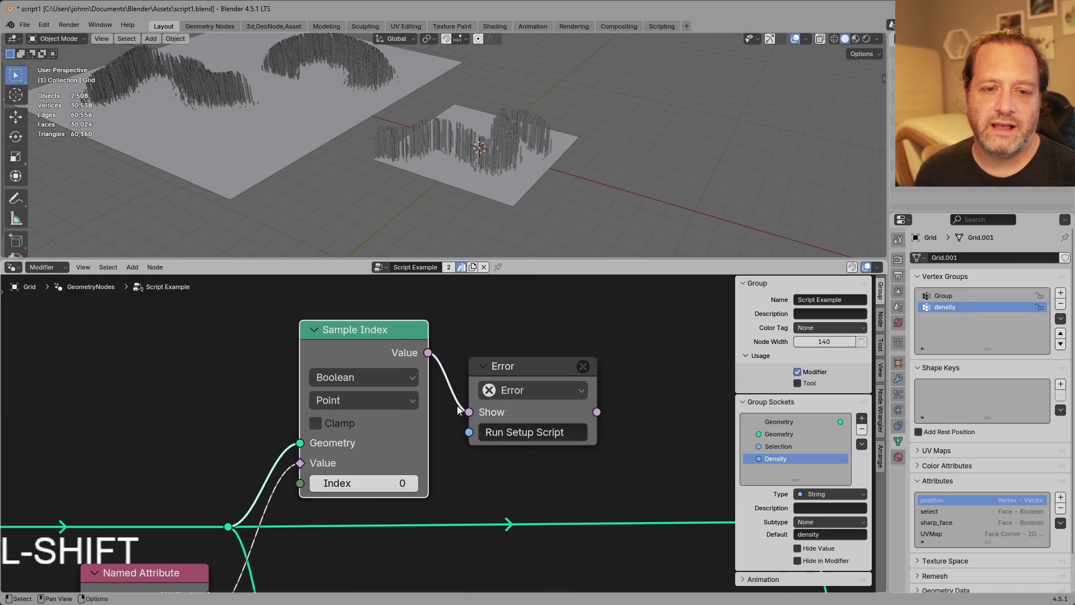
{"action": "left_click_drag", "start_coordinate": [509, 368], "coordinate": [514, 341]}
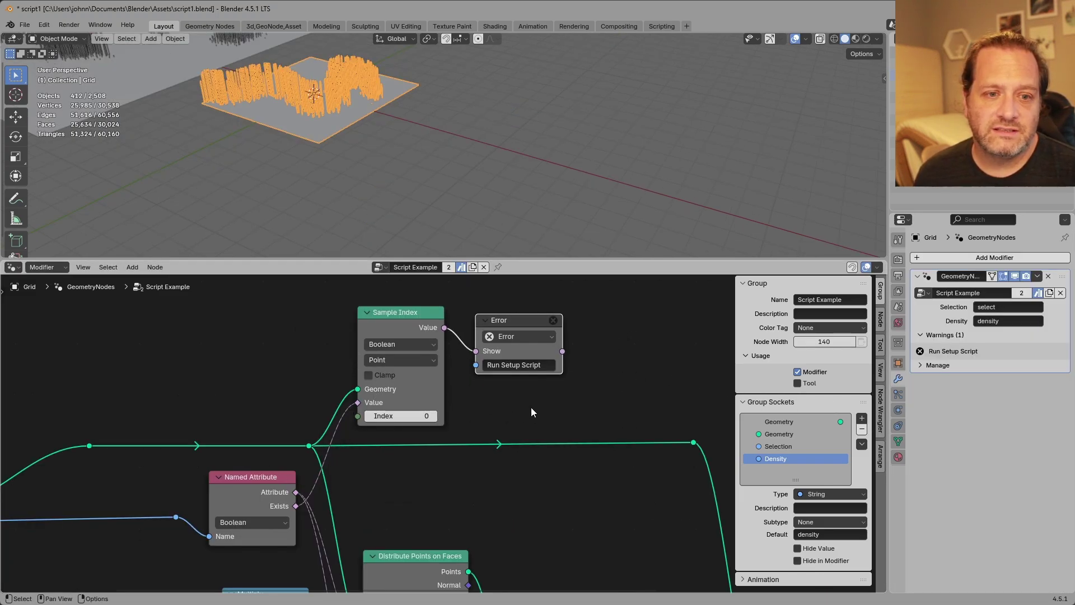
{"action": "left_click_drag", "start_coordinate": [505, 323], "coordinate": [601, 322]}
{"action": "key", "text": "shift+a"}
{"action": "mouse_move", "coordinate": [523, 339]}
{"action": "type", "text": "not"}
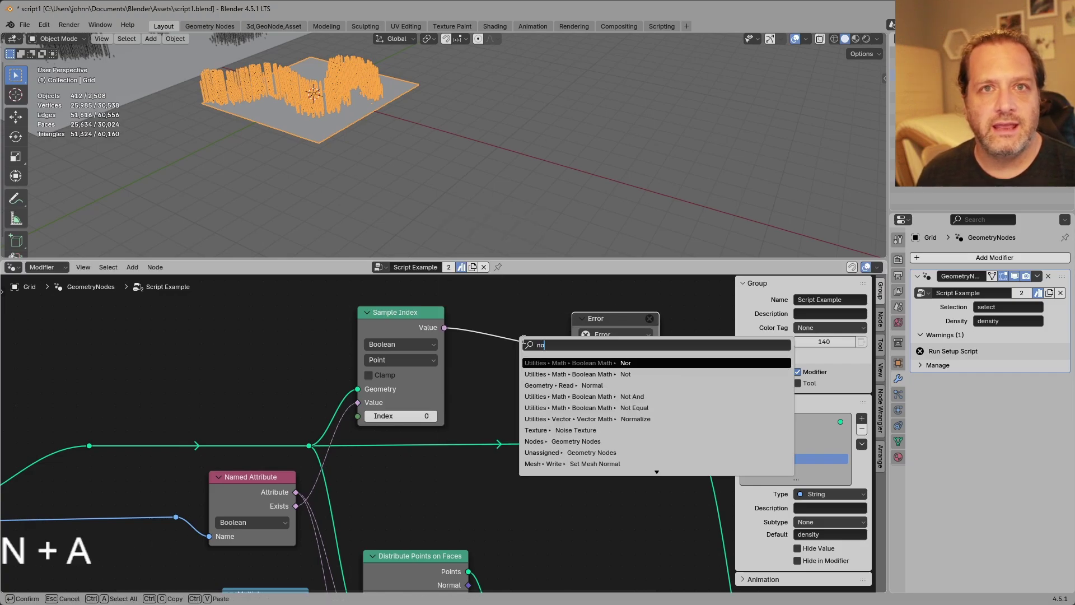
{"action": "left_click", "coordinate": [560, 363]}
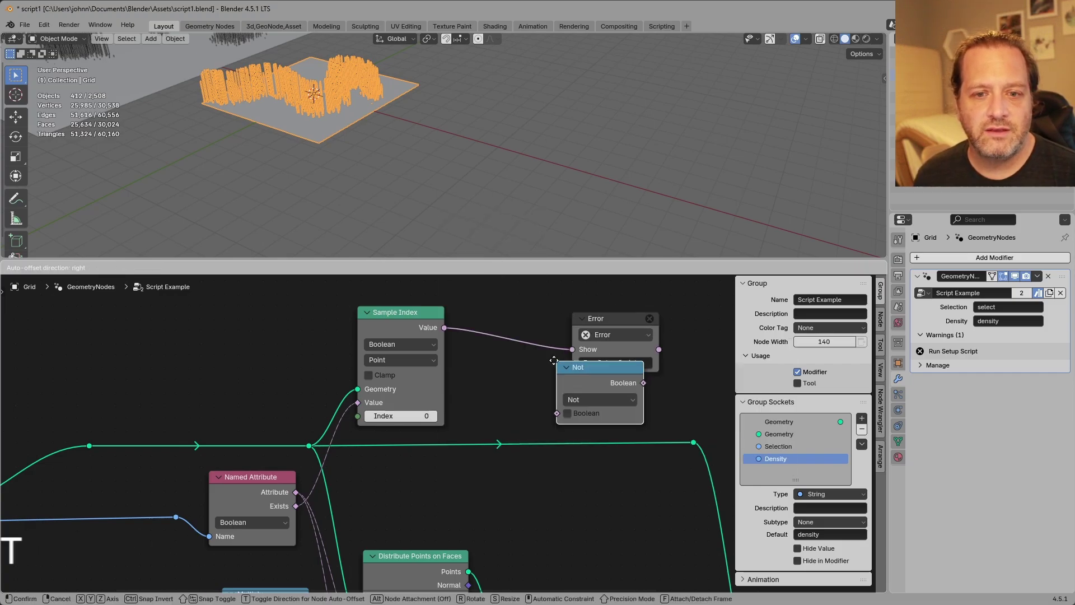
{"action": "left_click", "coordinate": [467, 326]}
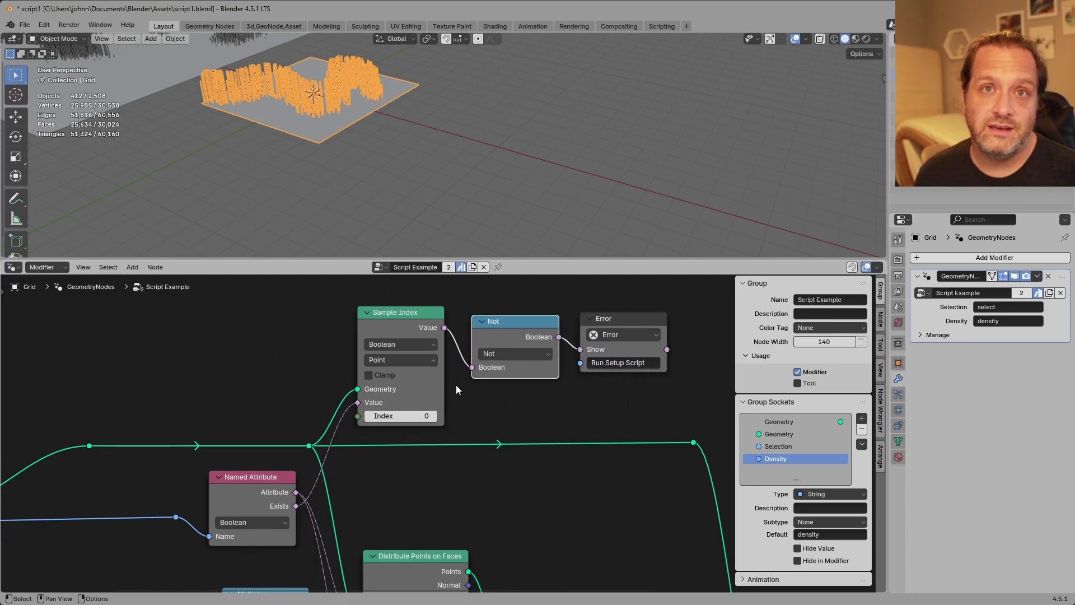
{"action": "mouse_move", "coordinate": [527, 336]}
{"action": "left_mouse_down"}
{"action": "mouse_move", "coordinate": [507, 326]}
{"action": "mouse_move", "coordinate": [517, 336]}
{"action": "left_mouse_up"}
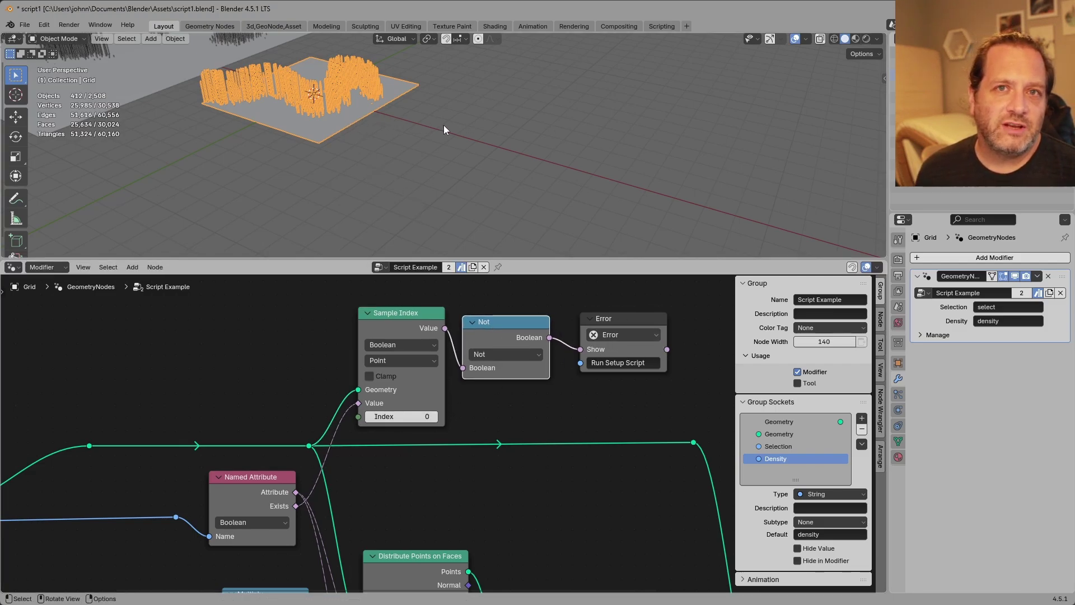
Step: Add a plane with a Geometry Nodes modifier using the Script Example node group
{"action": "key", "text": "shift+a"}
{"action": "mouse_move", "coordinate": [471, 140]}
{"action": "left_click", "coordinate": [506, 140]}
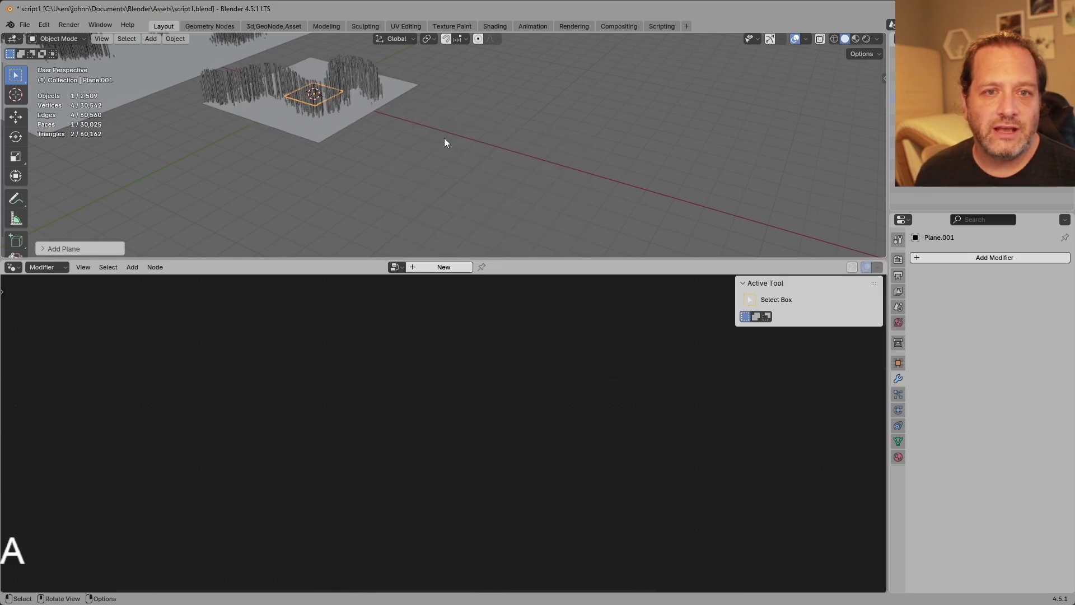
{"action": "left_click", "coordinate": [977, 258]}
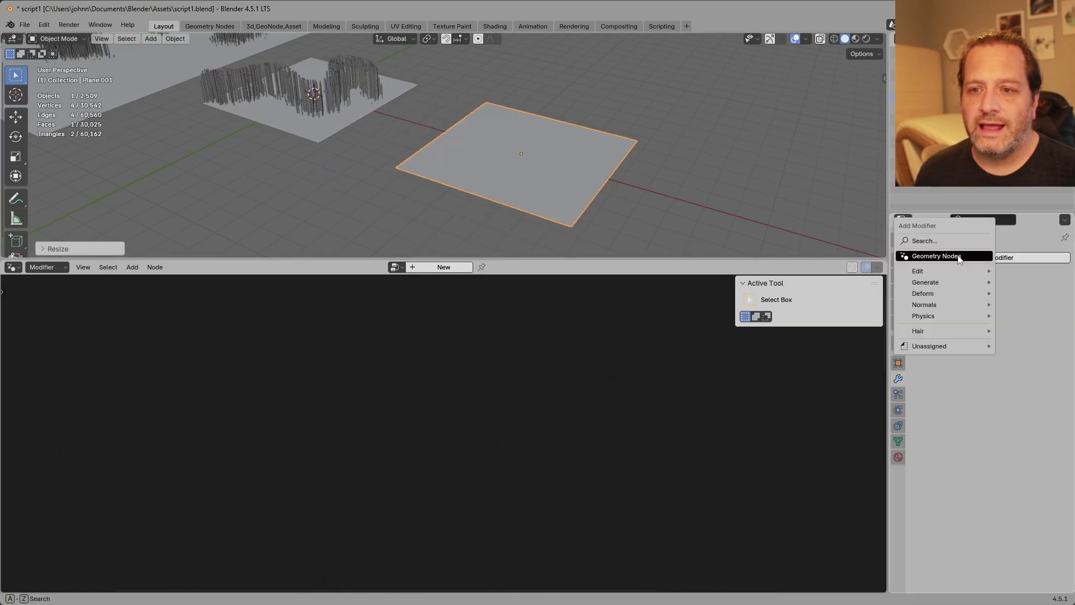
{"action": "left_click", "coordinate": [959, 257]}
{"action": "left_click", "coordinate": [921, 292]}
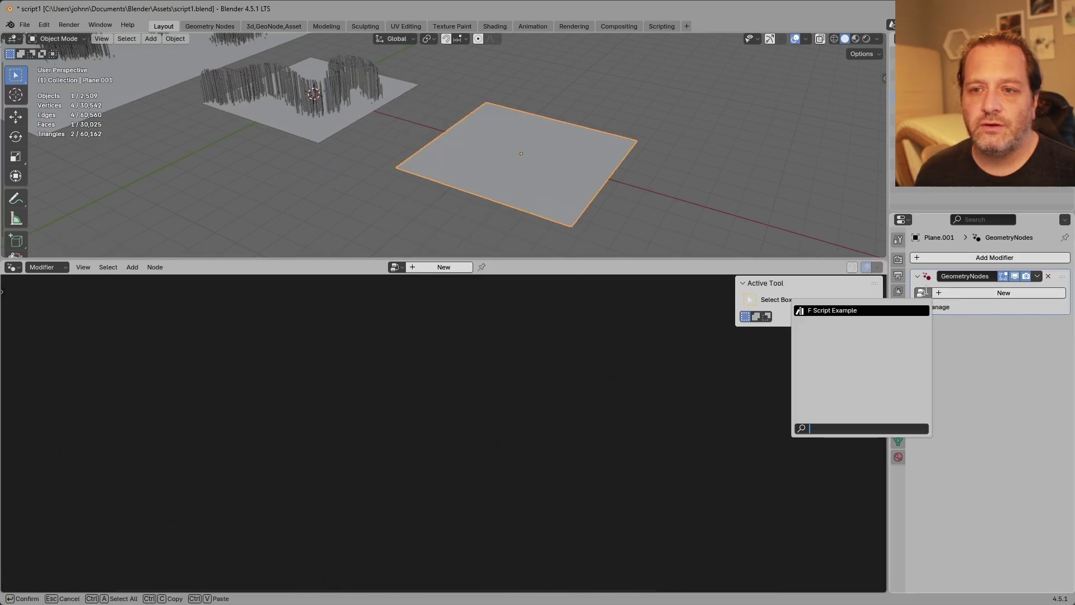
{"action": "left_click", "coordinate": [912, 311]}
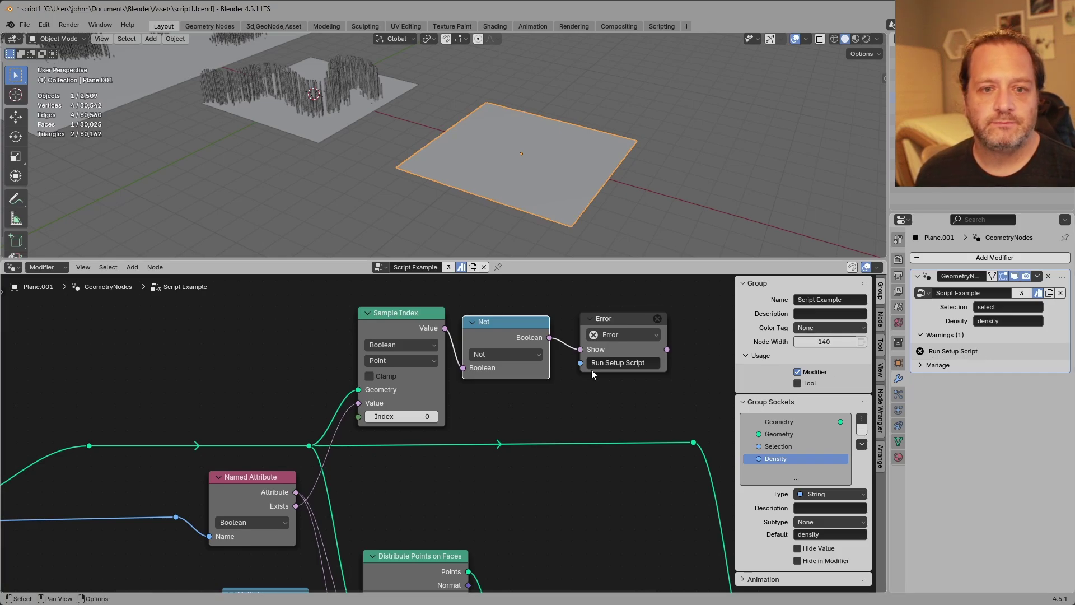
Step: Set the SETUP SCRIPT frame's Label Size to 64 with Shrink off, then run its script
{"action": "key", "text": "Home"}
{"action": "middle_click_drag", "start_coordinate": [509, 495], "coordinate": [488, 408], "text": "shift"}
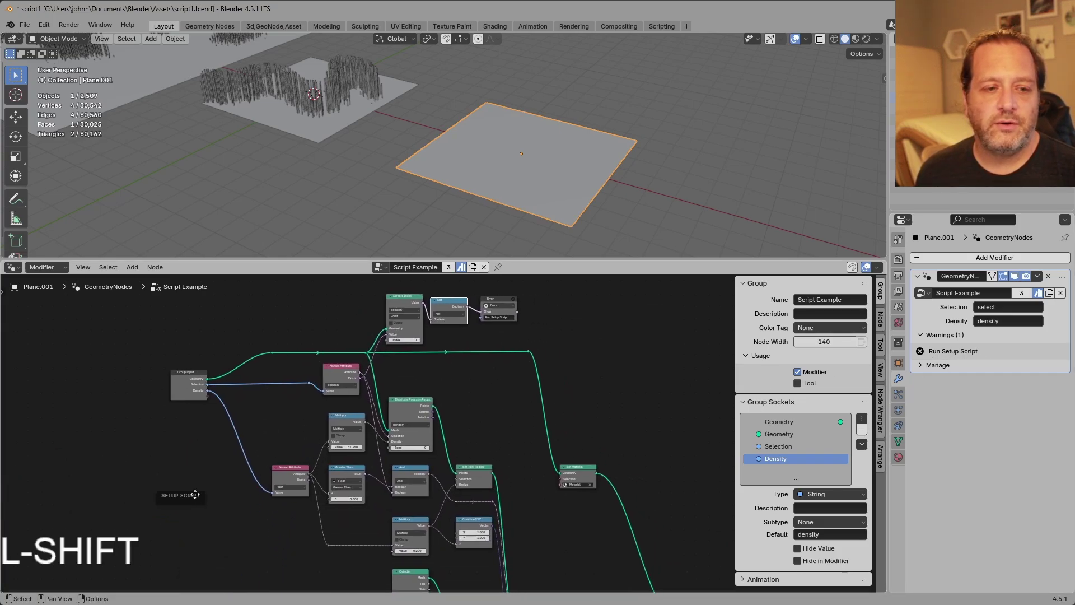
{"action": "left_click_drag", "start_coordinate": [175, 498], "coordinate": [168, 455]}
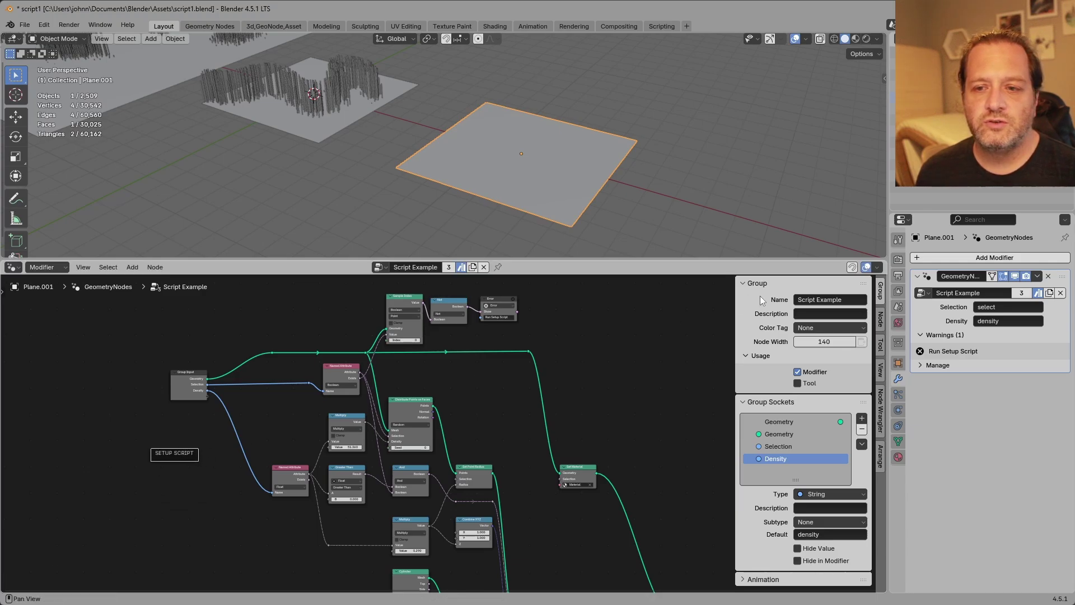
{"action": "left_click", "coordinate": [881, 320]}
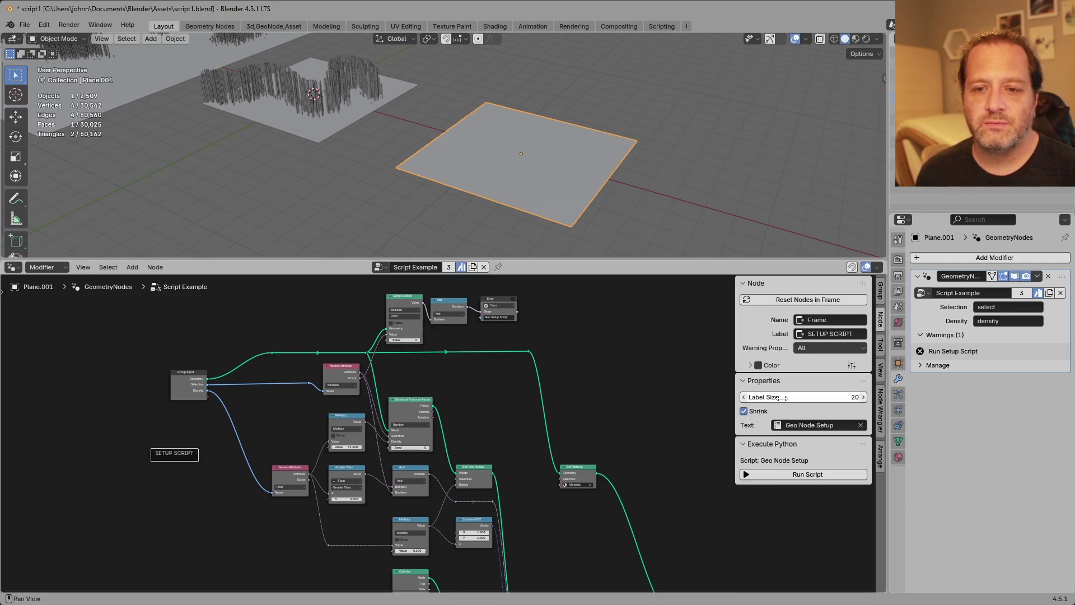
{"action": "left_click_drag", "start_coordinate": [790, 397], "coordinate": [809, 397]}
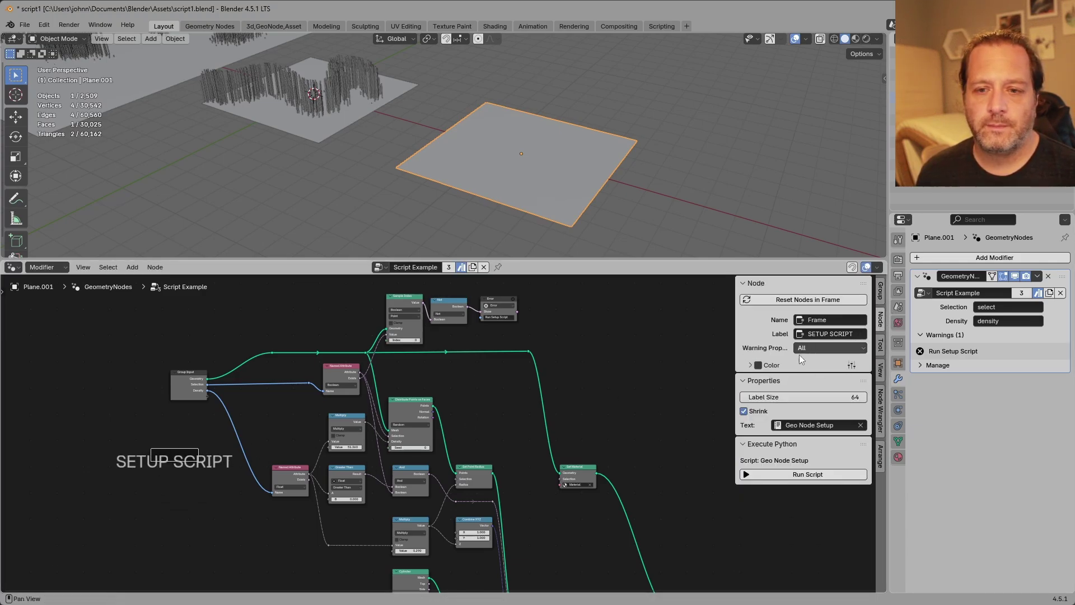
{"action": "left_click", "coordinate": [744, 411]}
{"action": "left_click", "coordinate": [834, 477]}
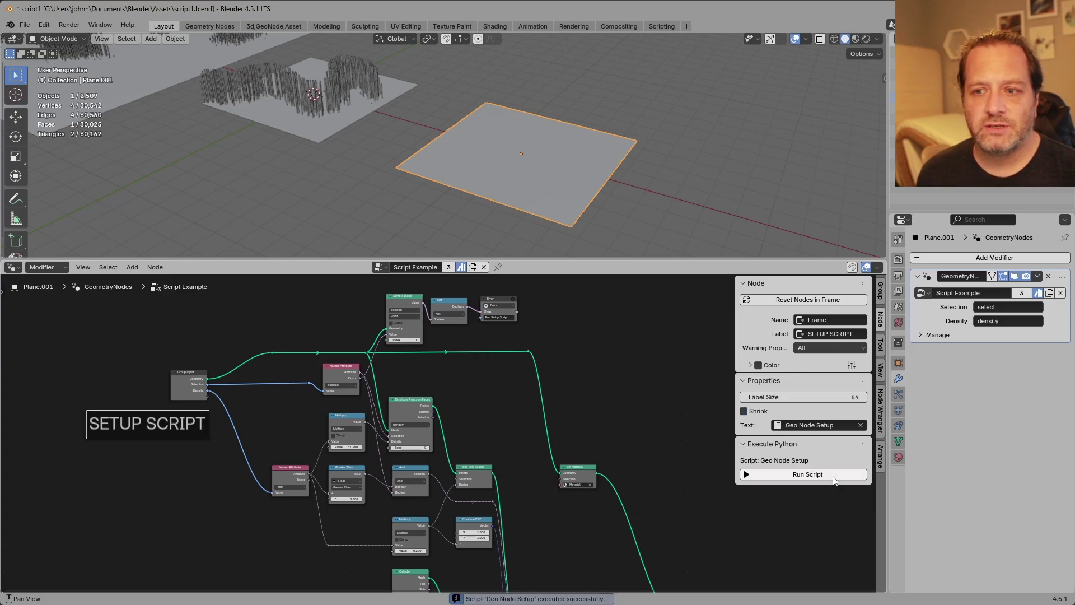